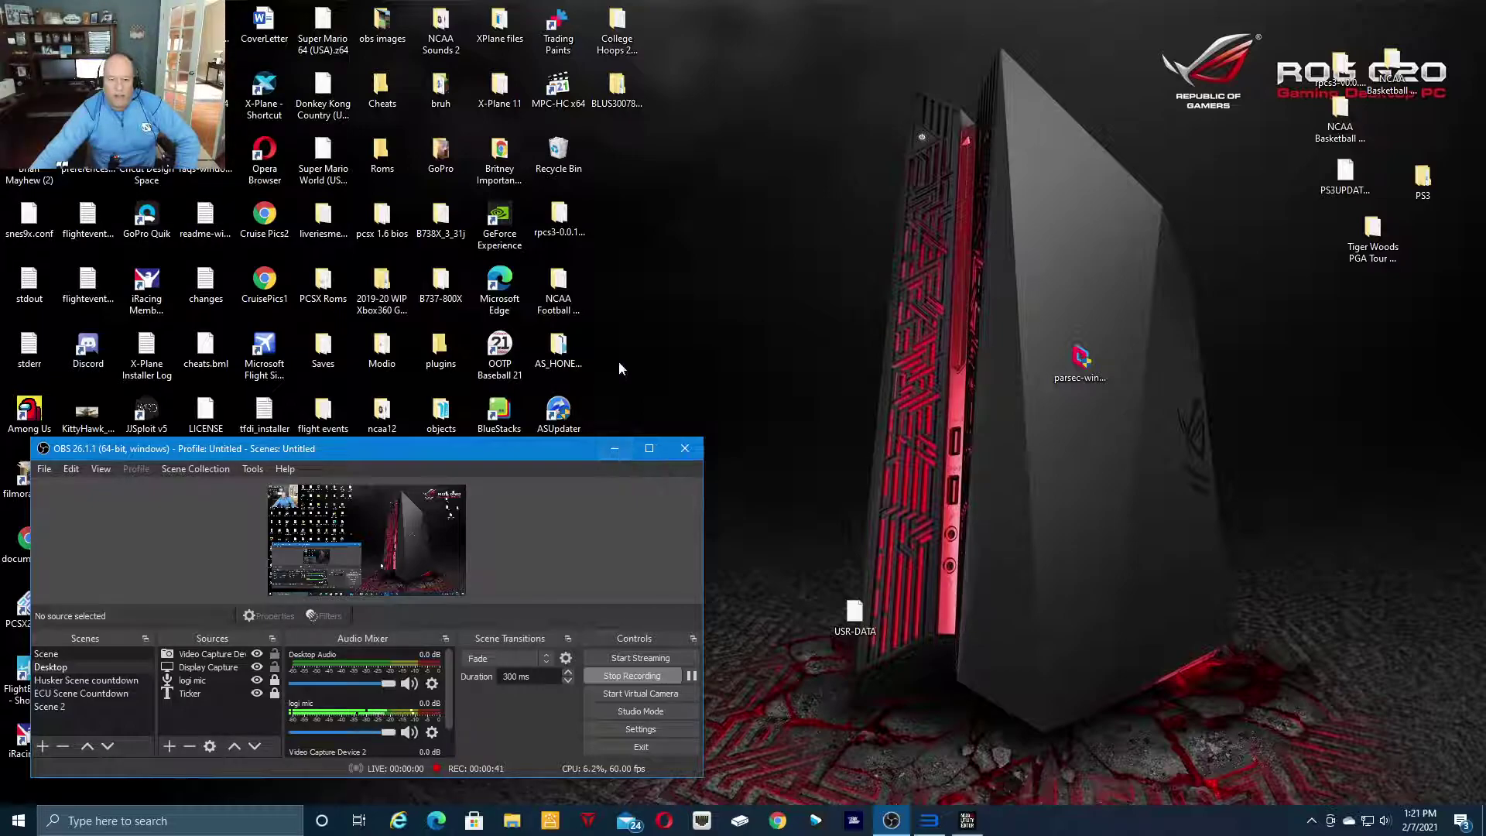
# Step: Open the BLUS31159-DYNASTY-DEFAULT save folder inside the RPCS3 folder's dev_hdd0, home, 00000001, savedata path
pyautogui.click(614, 449)
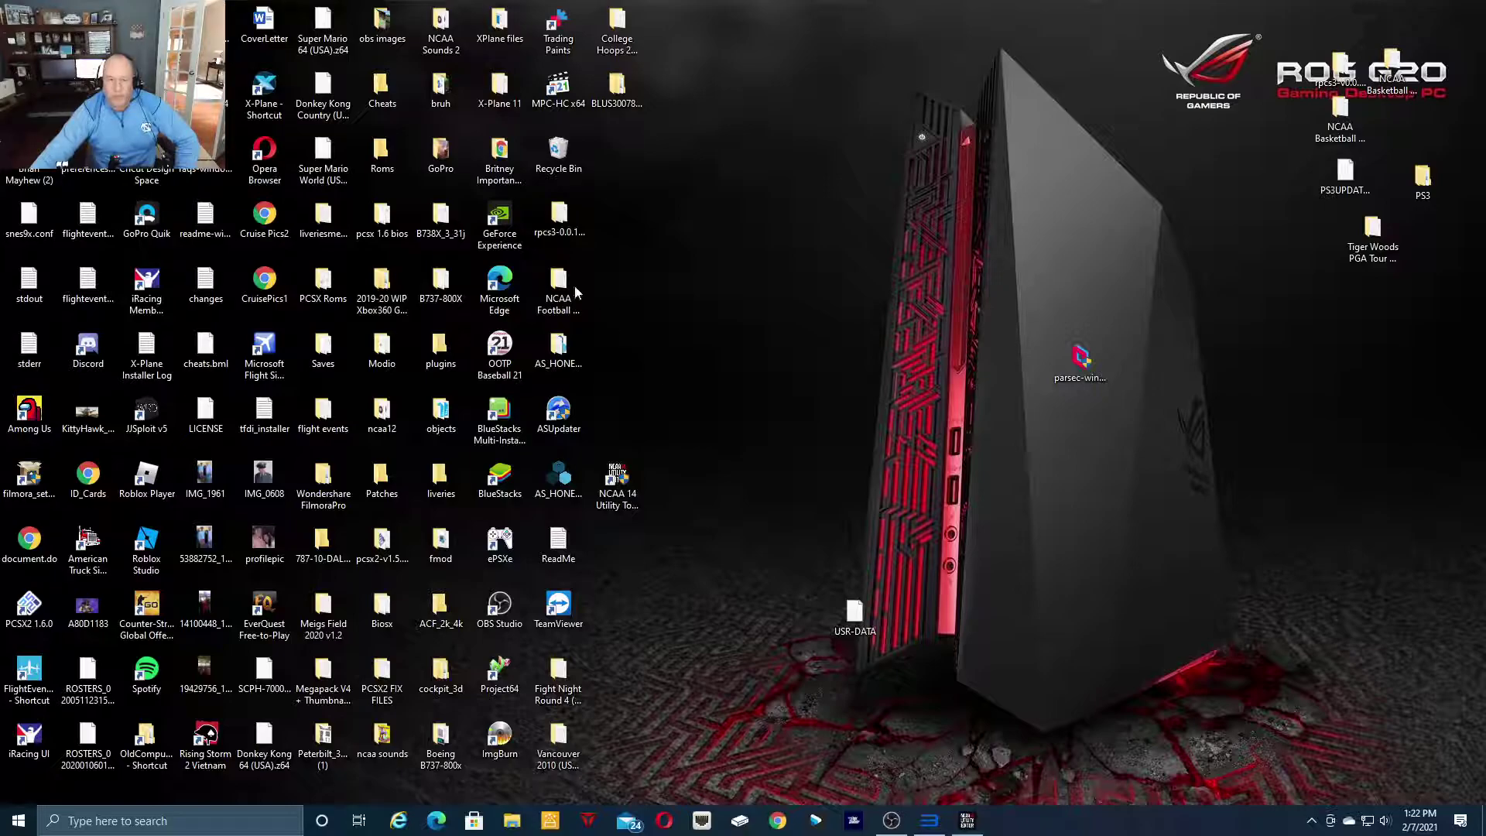
pyautogui.doubleClick(561, 219)
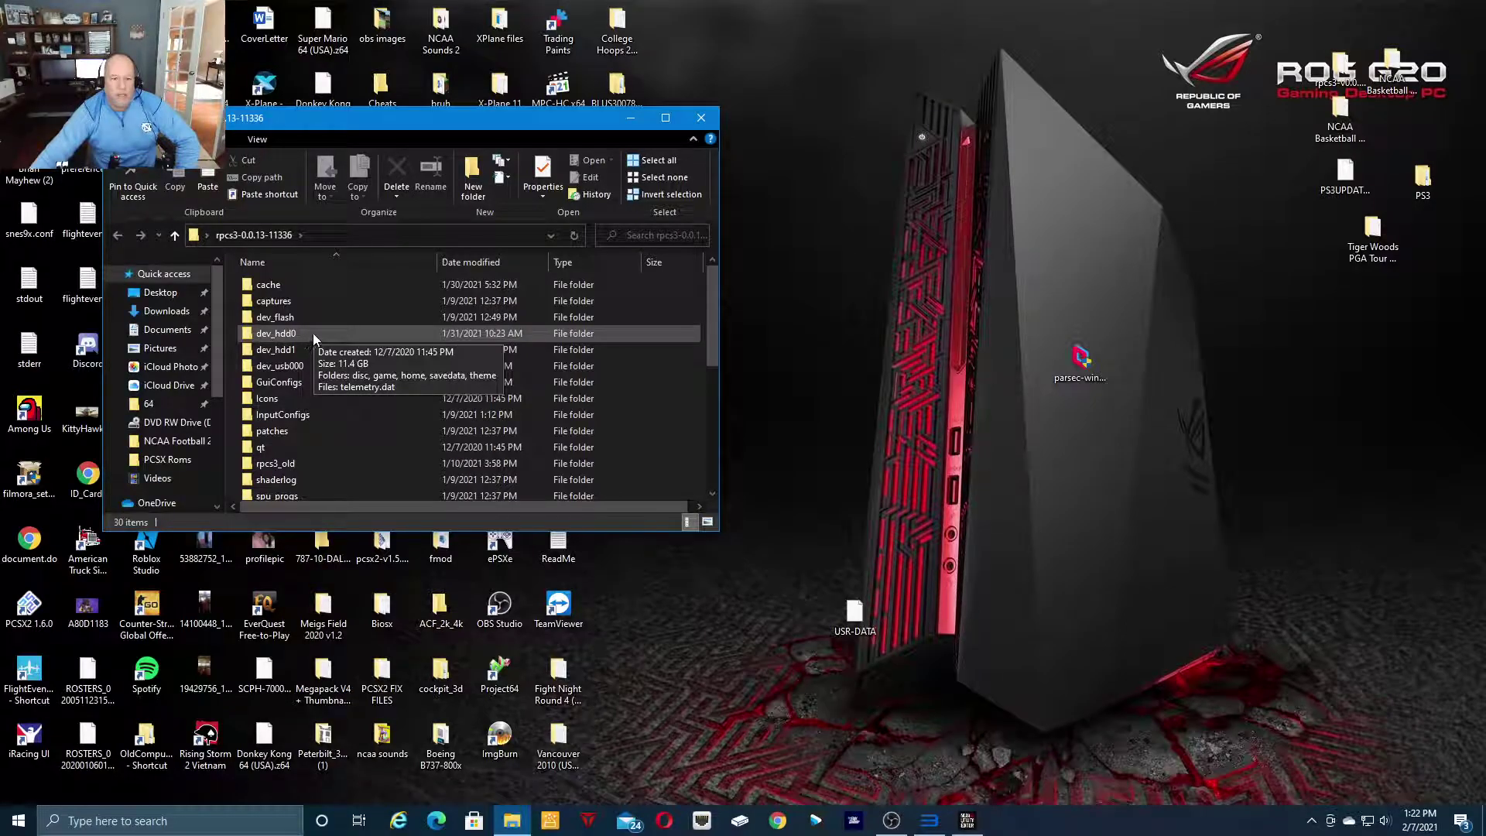
pyautogui.doubleClick(313, 333)
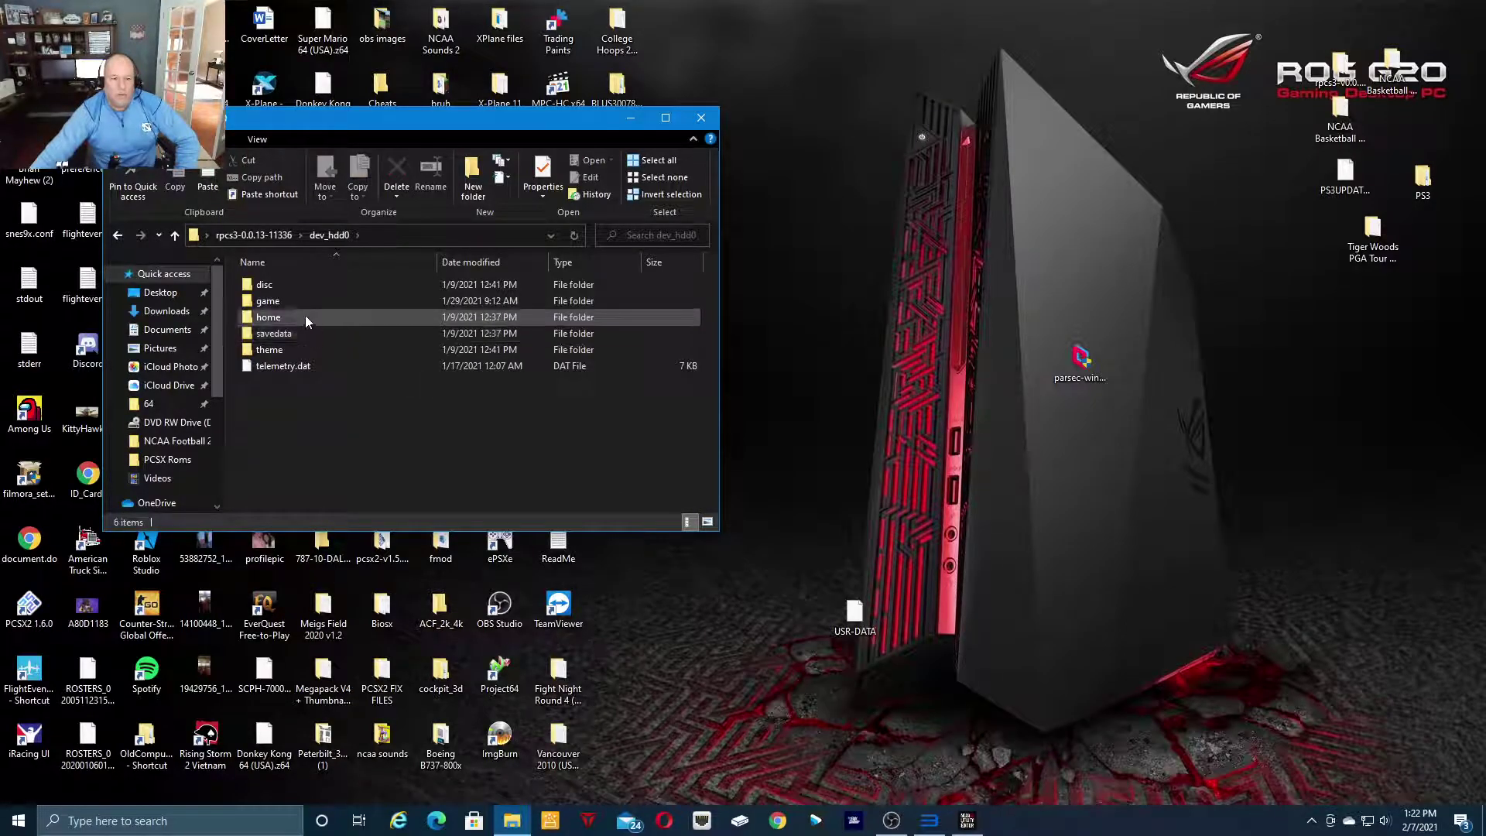
pyautogui.doubleClick(307, 311)
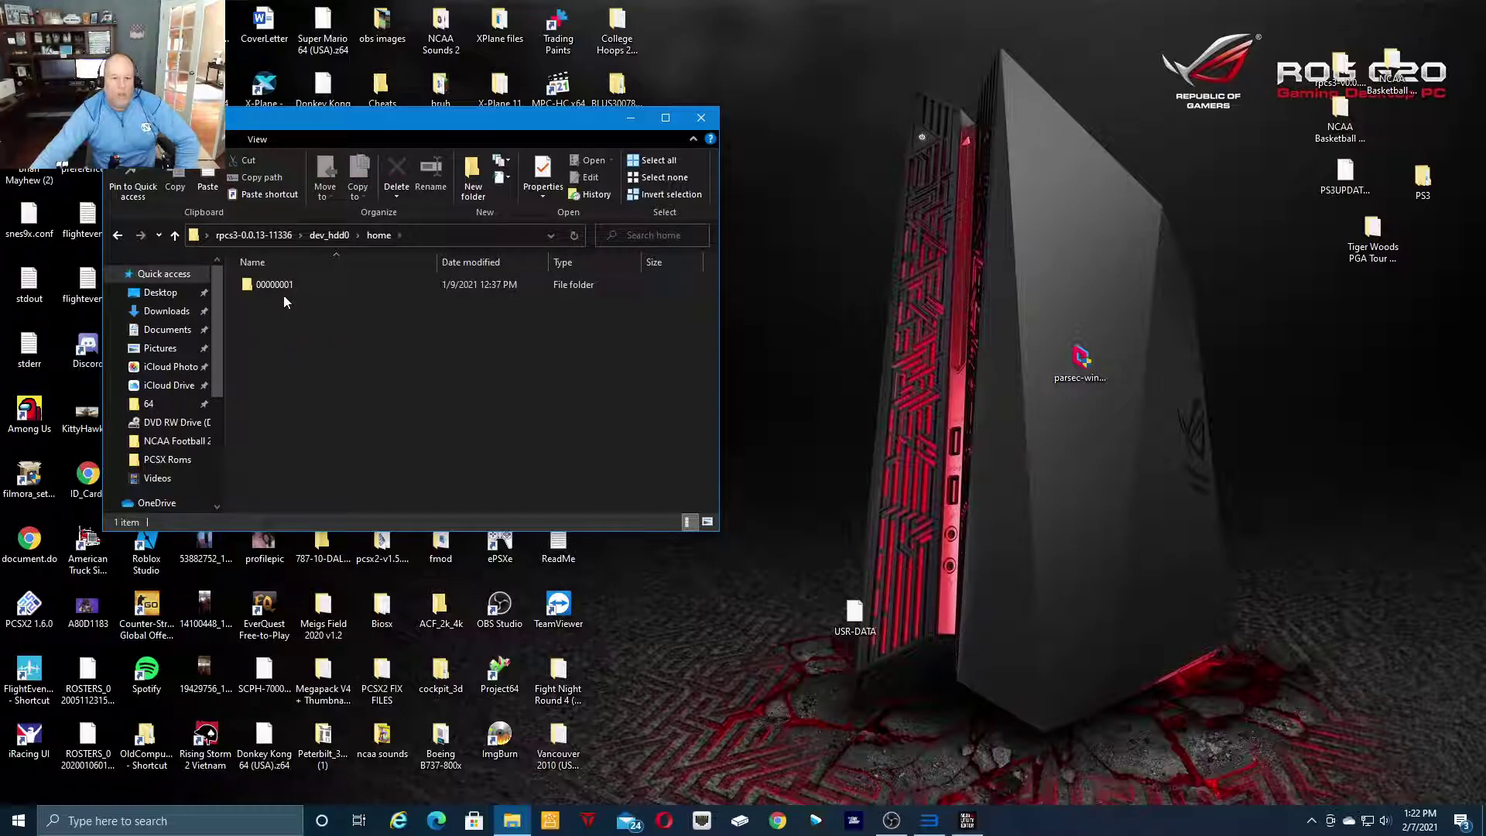
pyautogui.doubleClick(296, 285)
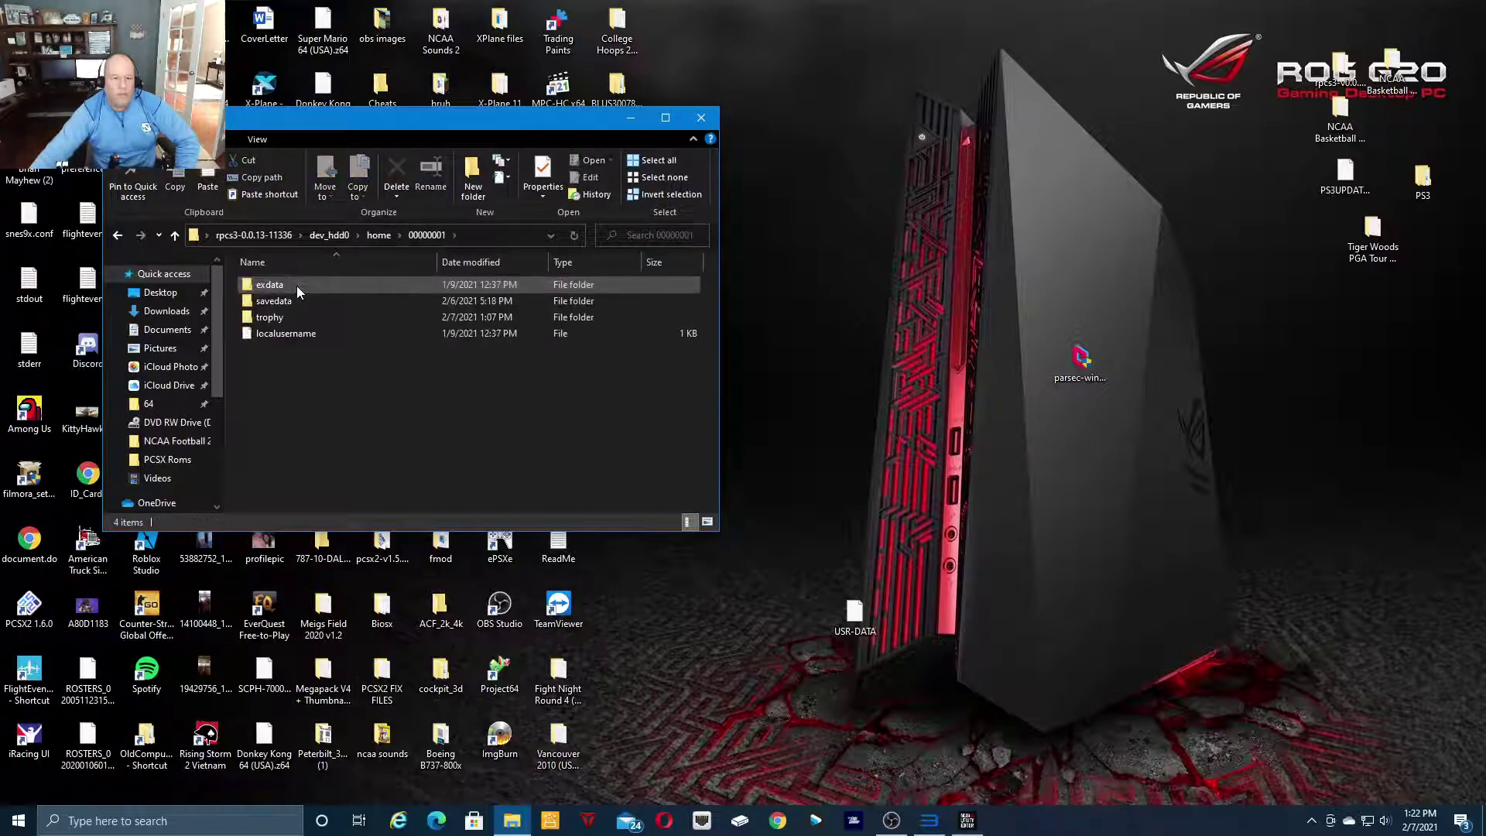
pyautogui.doubleClick(296, 300)
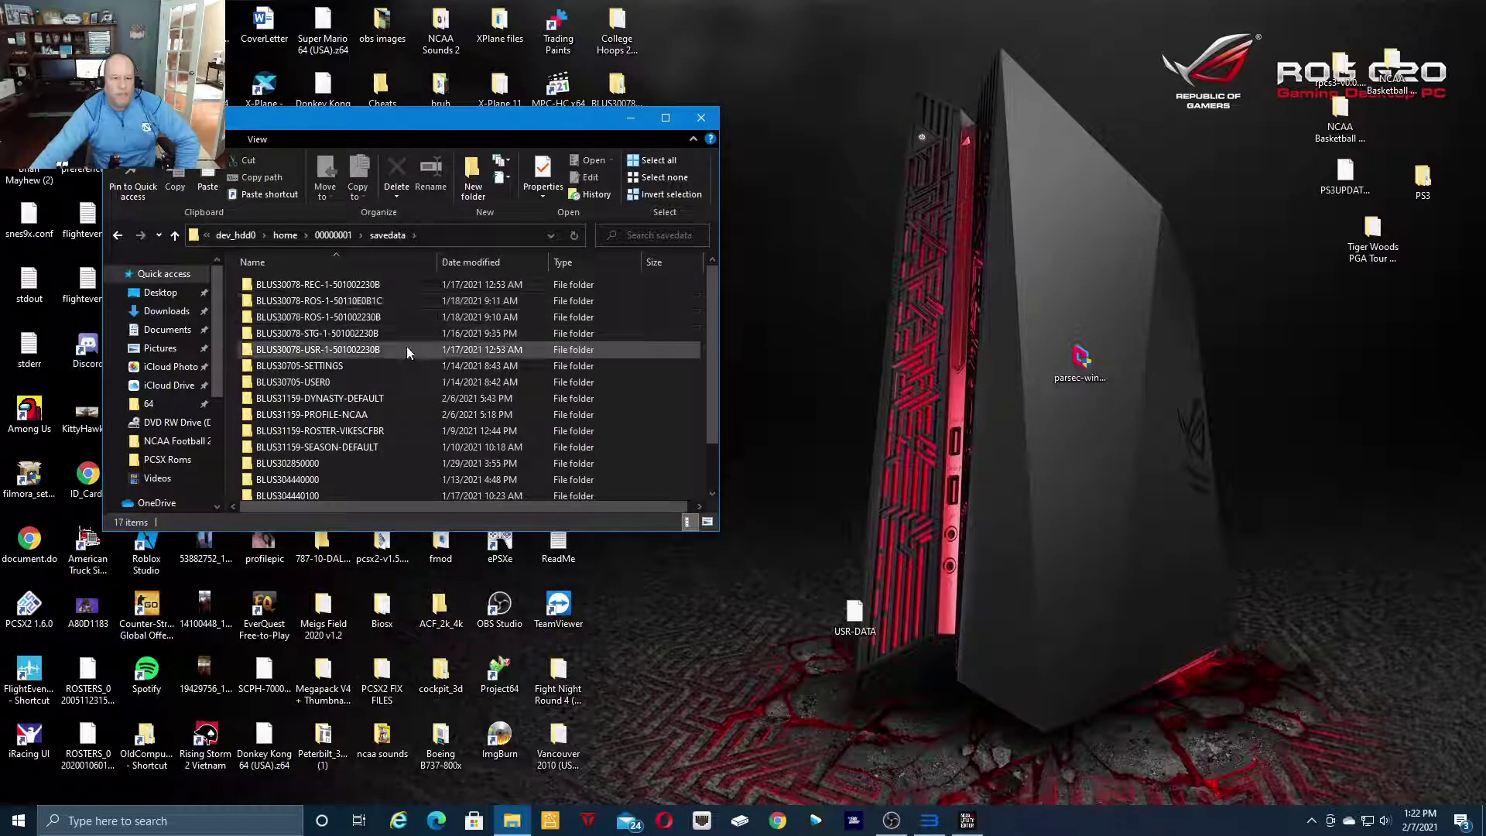
pyautogui.moveTo(407, 356)
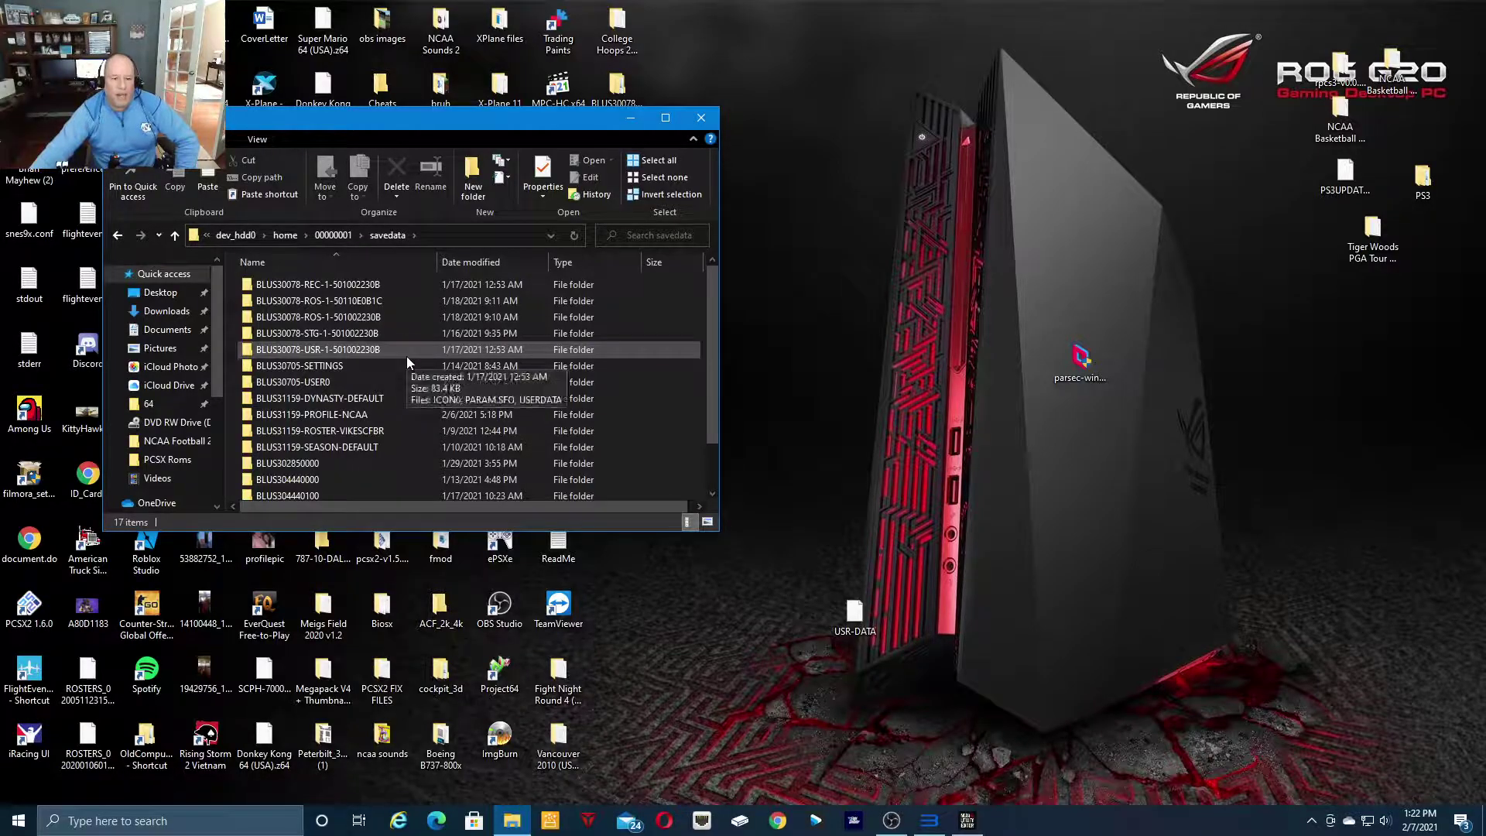
pyautogui.doubleClick(392, 398)
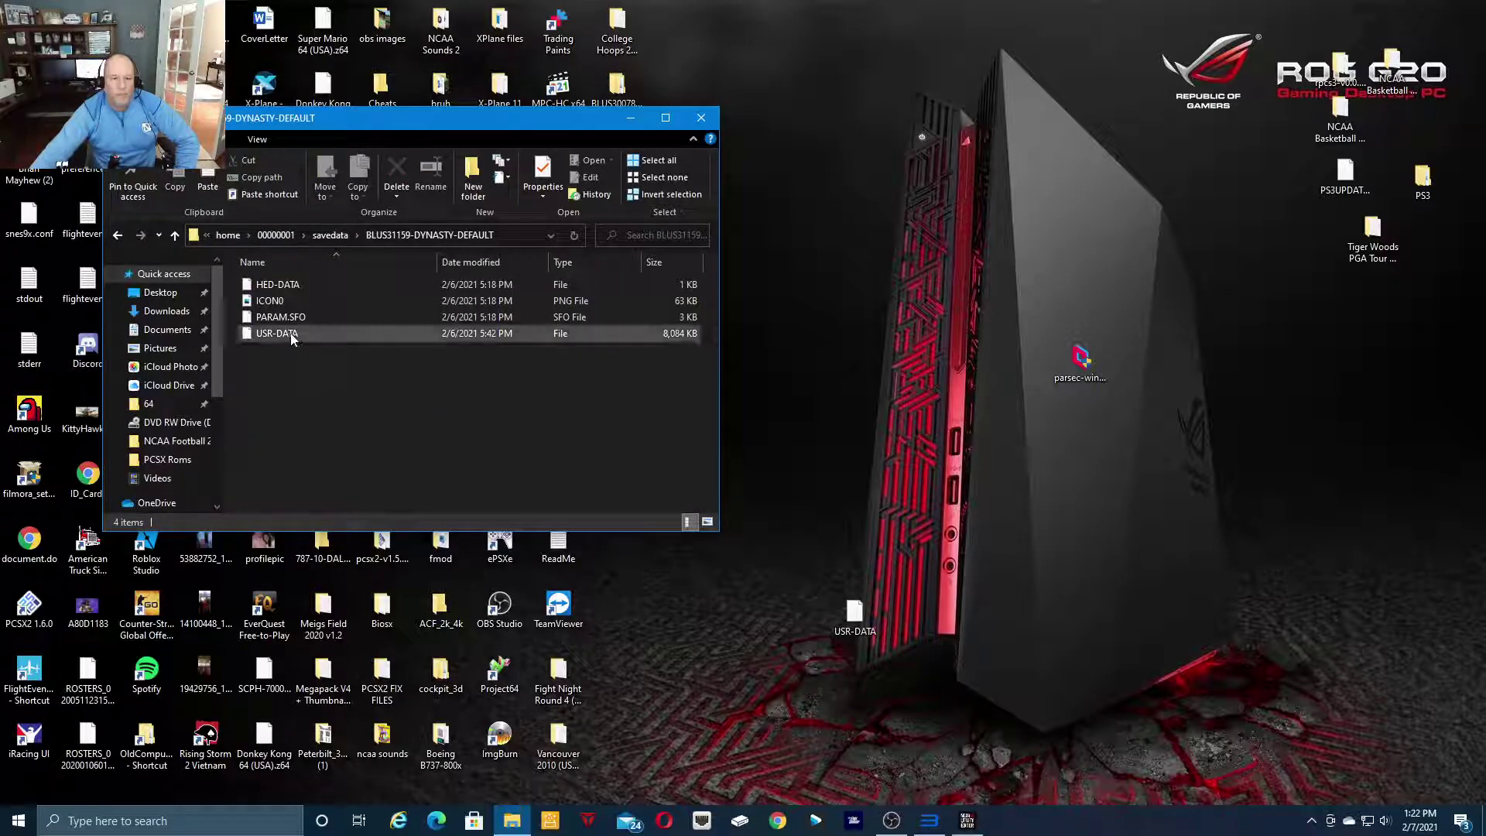
# Step: Copy the USR-DATA file from the dynasty save folder to the clipboard
pyautogui.moveTo(291, 336)
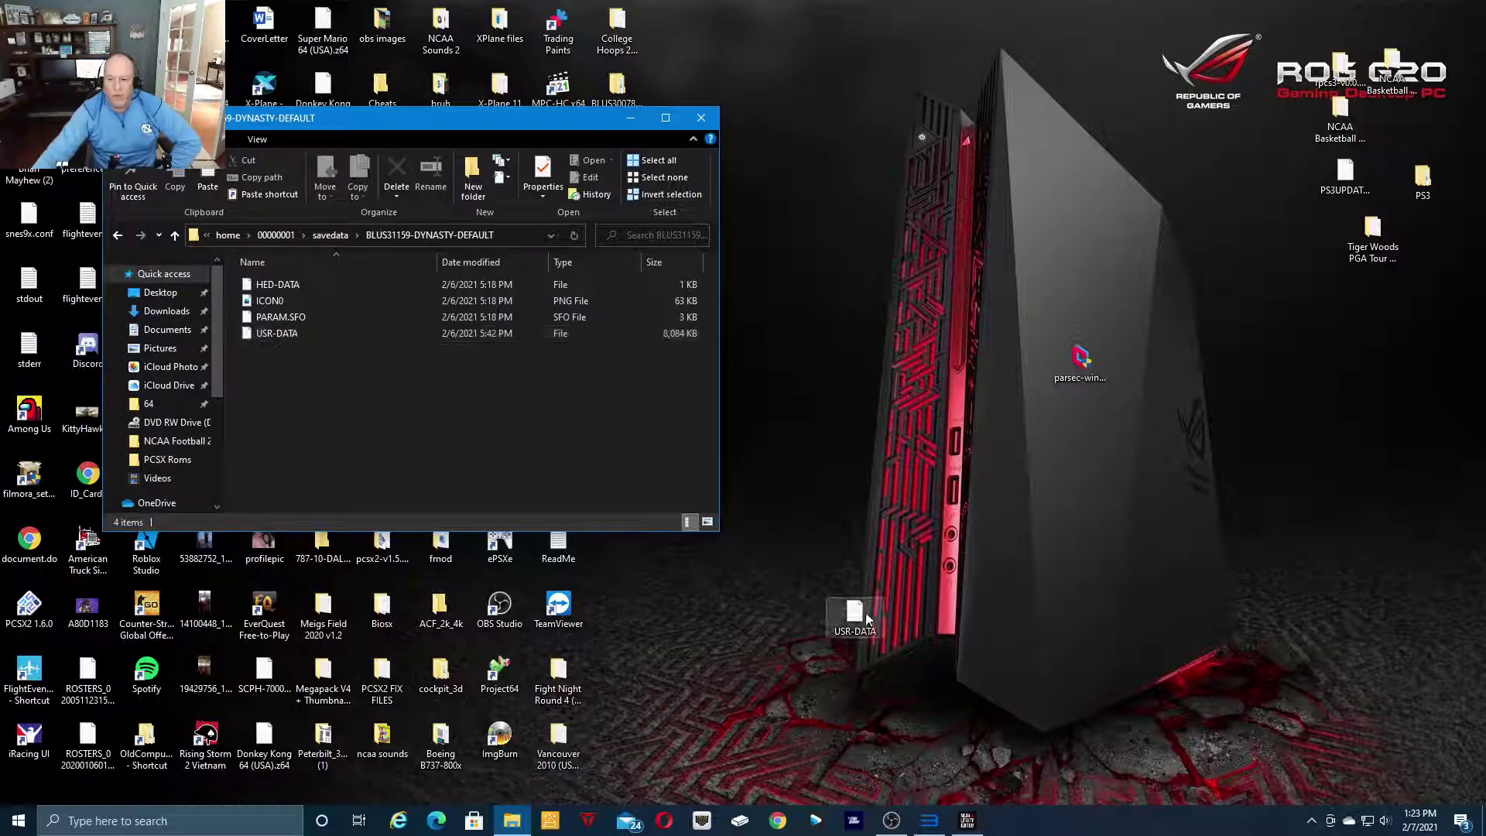
pyautogui.click(320, 336)
pyautogui.rightClick(320, 342)
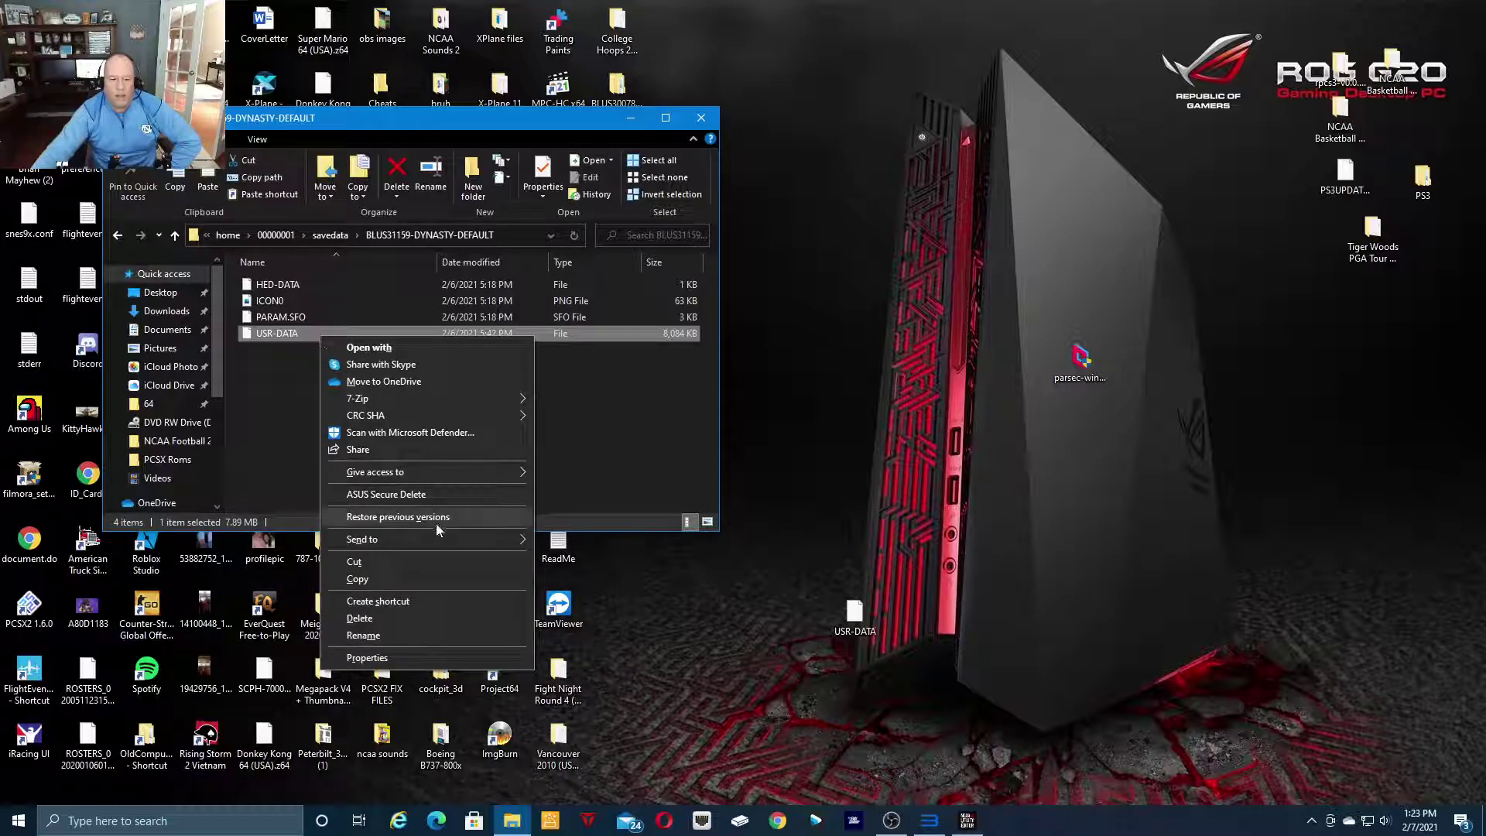
pyautogui.click(418, 579)
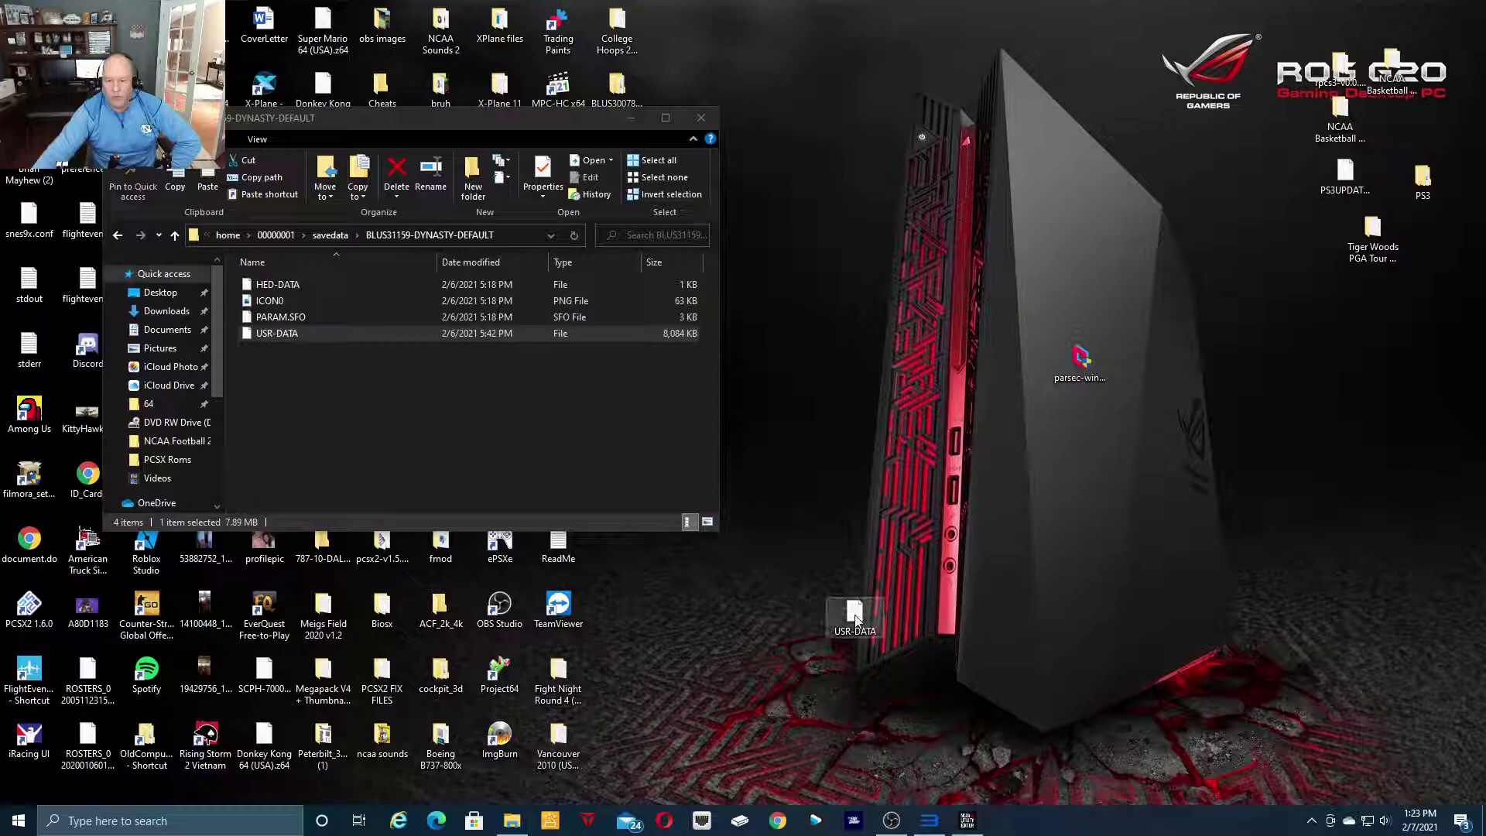
# Step: Switch to the NCAA Football 14 Utility Tool and load the desktop USR-DATA dynasty file into its Poll Editor
pyautogui.click(624, 118)
pyautogui.doubleClick(617, 480)
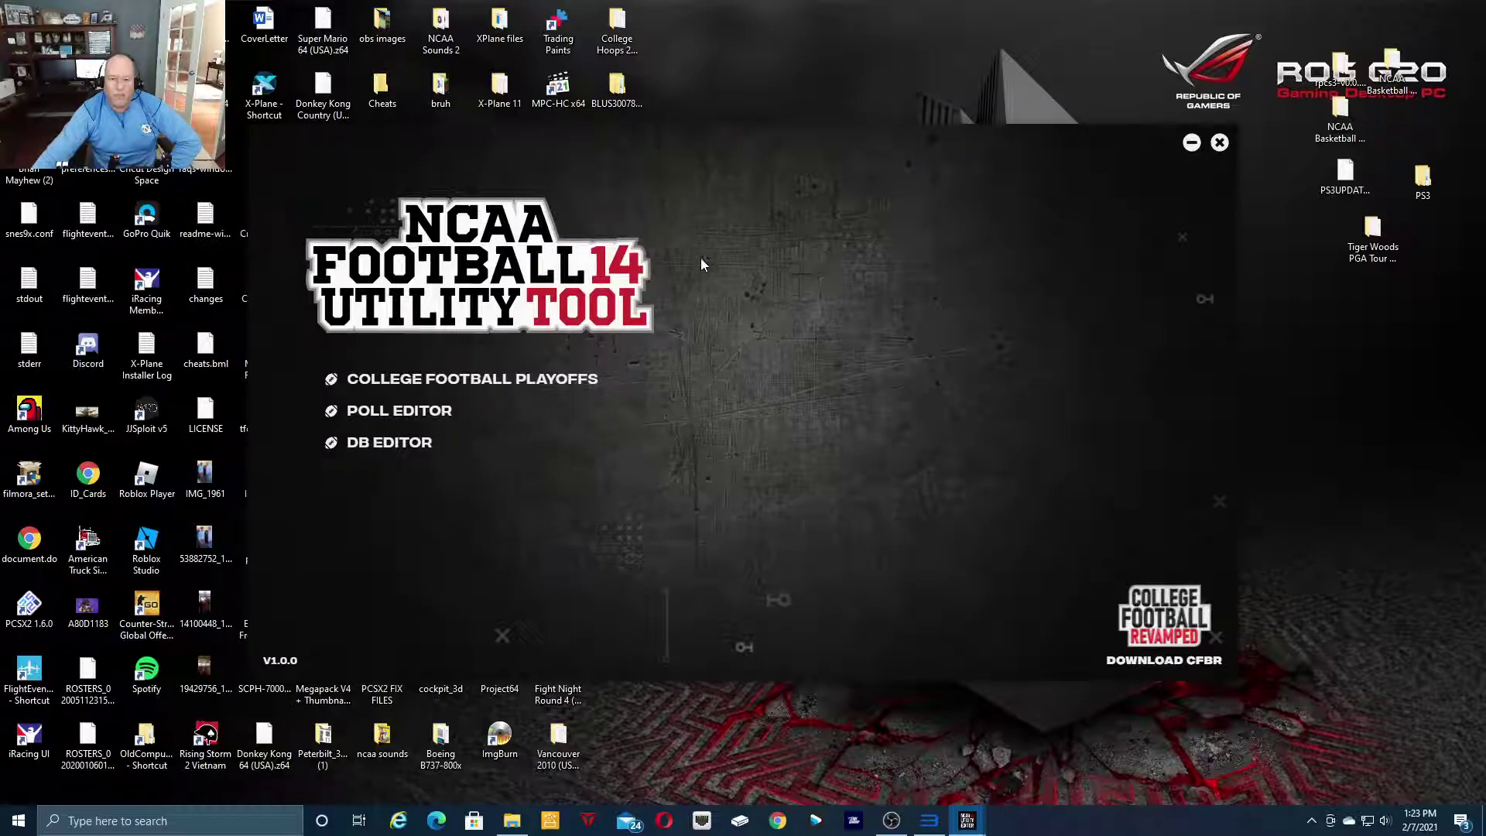
pyautogui.click(392, 414)
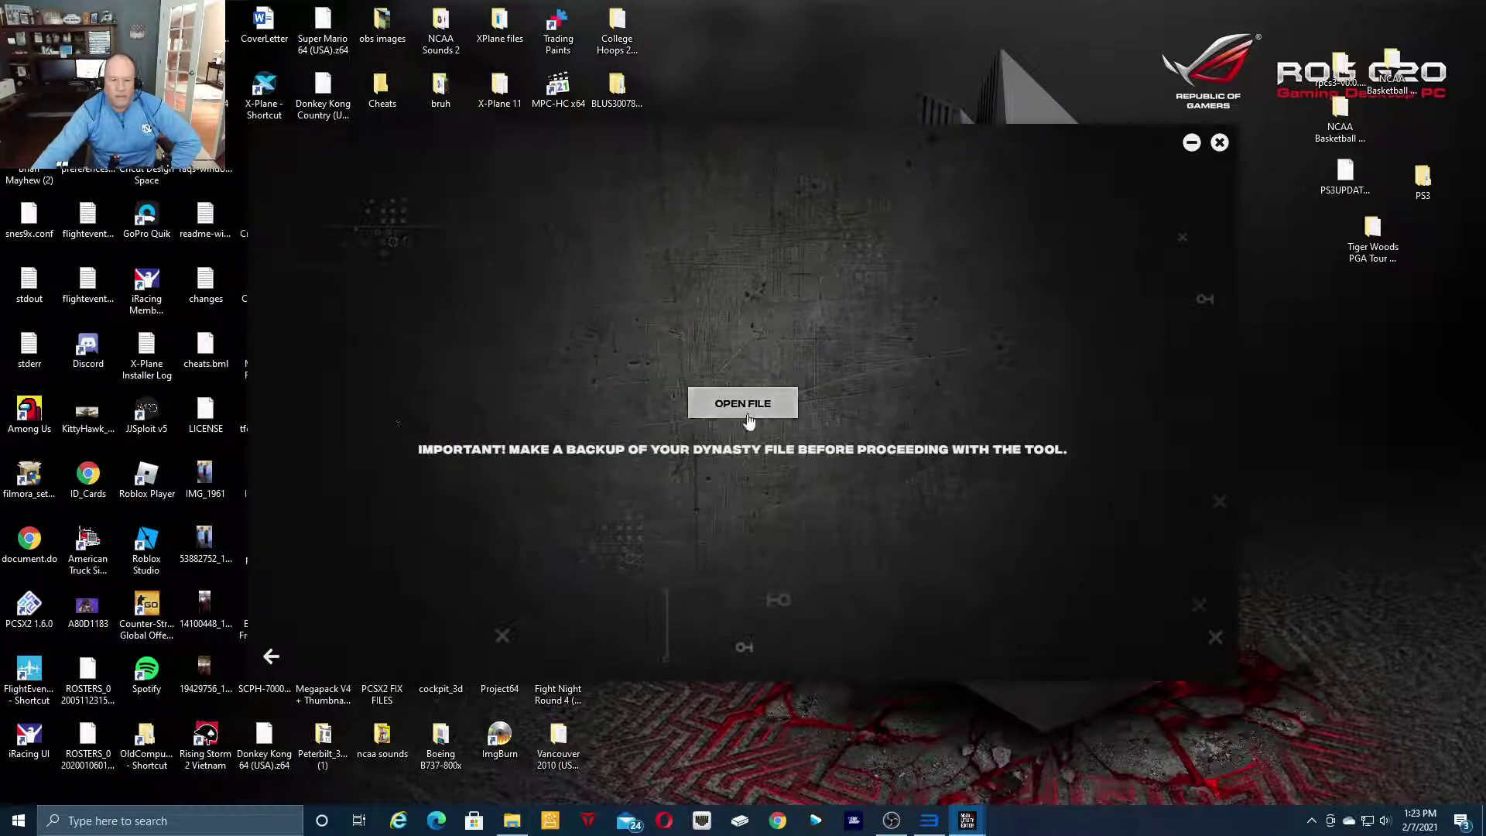
pyautogui.click(745, 401)
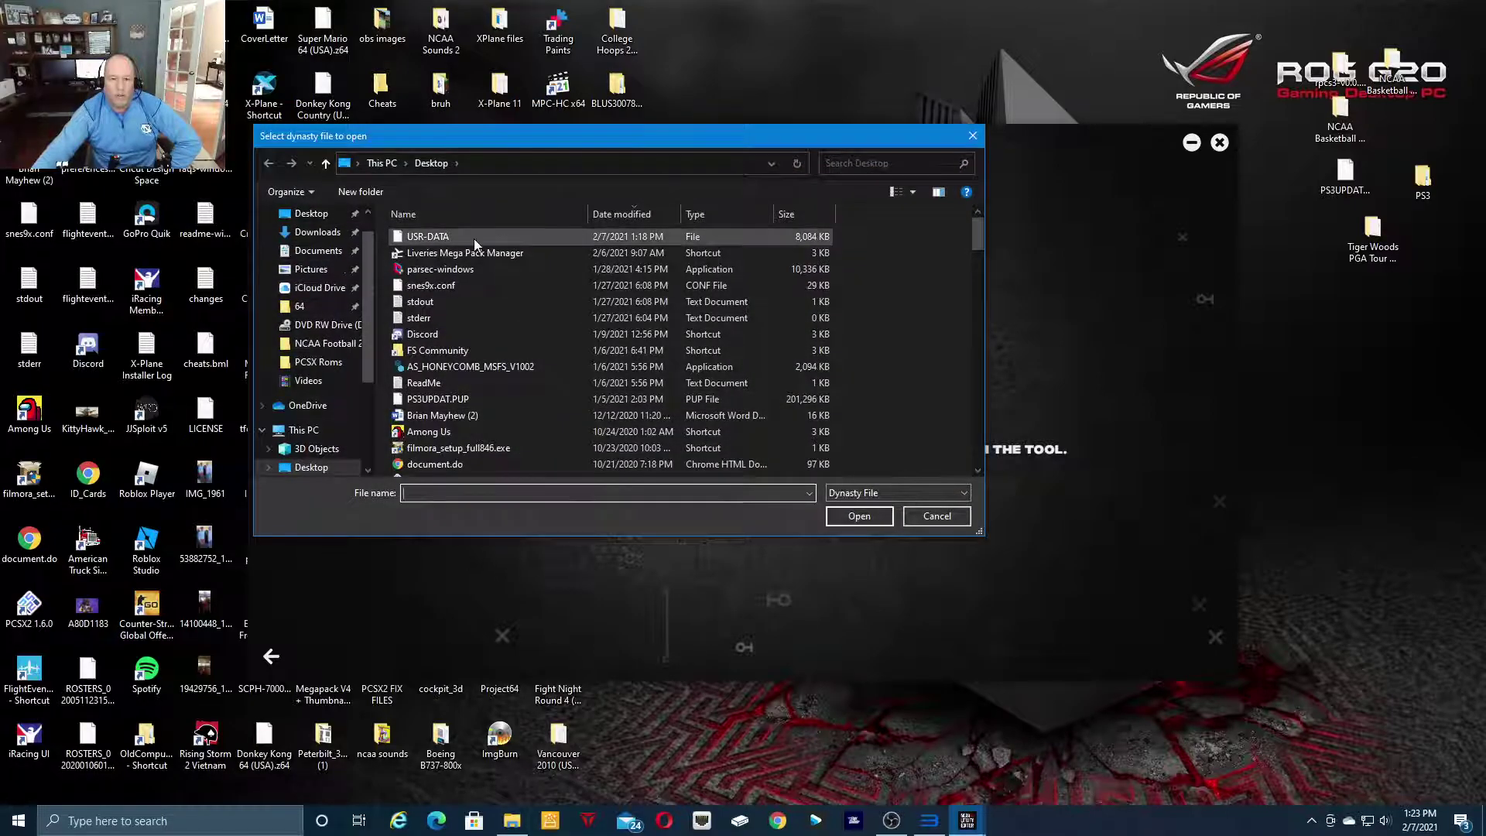
pyautogui.click(474, 238)
pyautogui.click(851, 517)
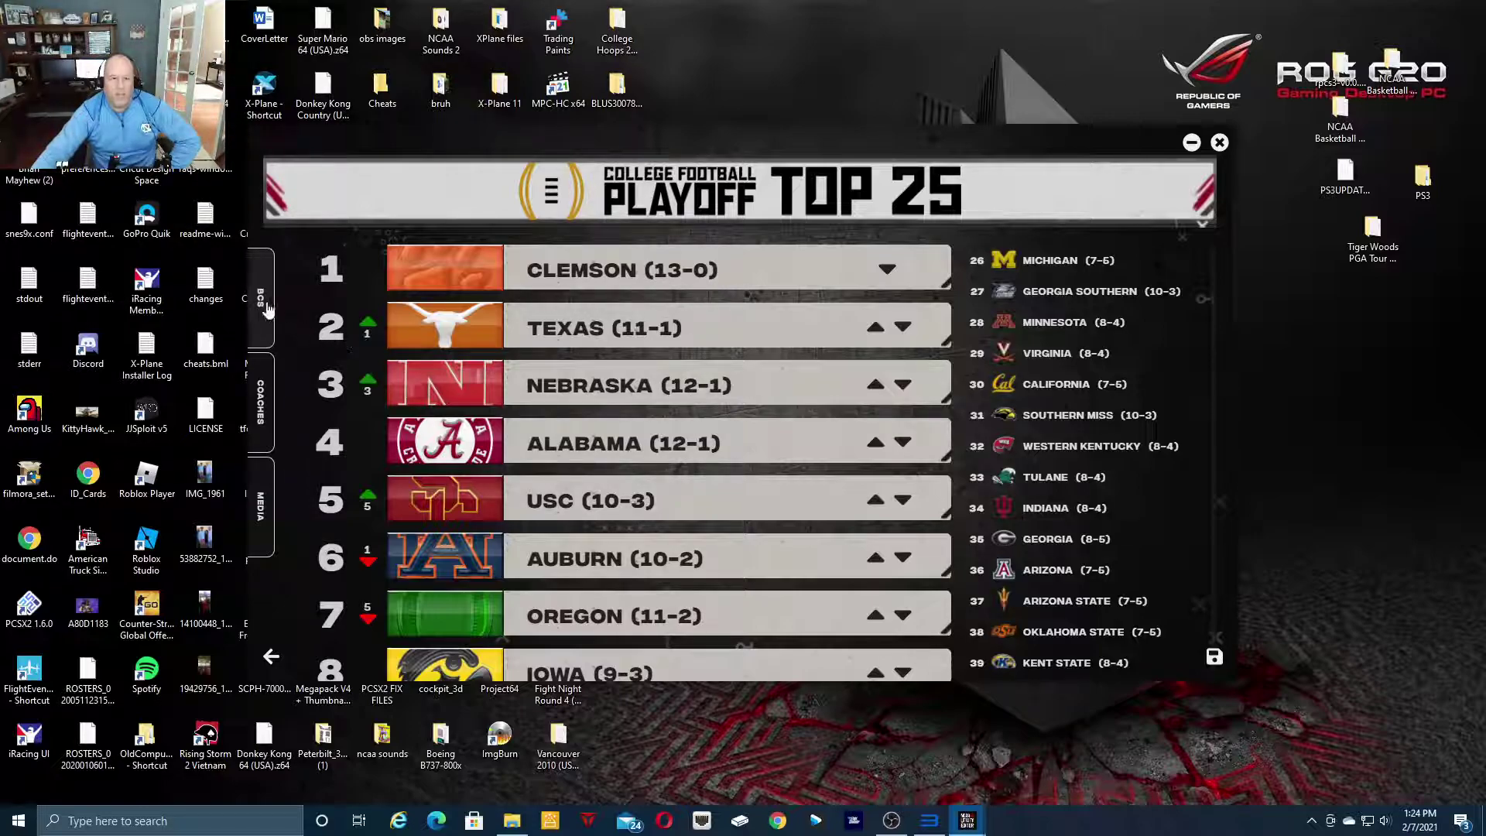
# Step: Examine the Coaches, Media and BCS Top 25 polls, ending on the BCS poll
pyautogui.click(262, 414)
pyautogui.click(262, 526)
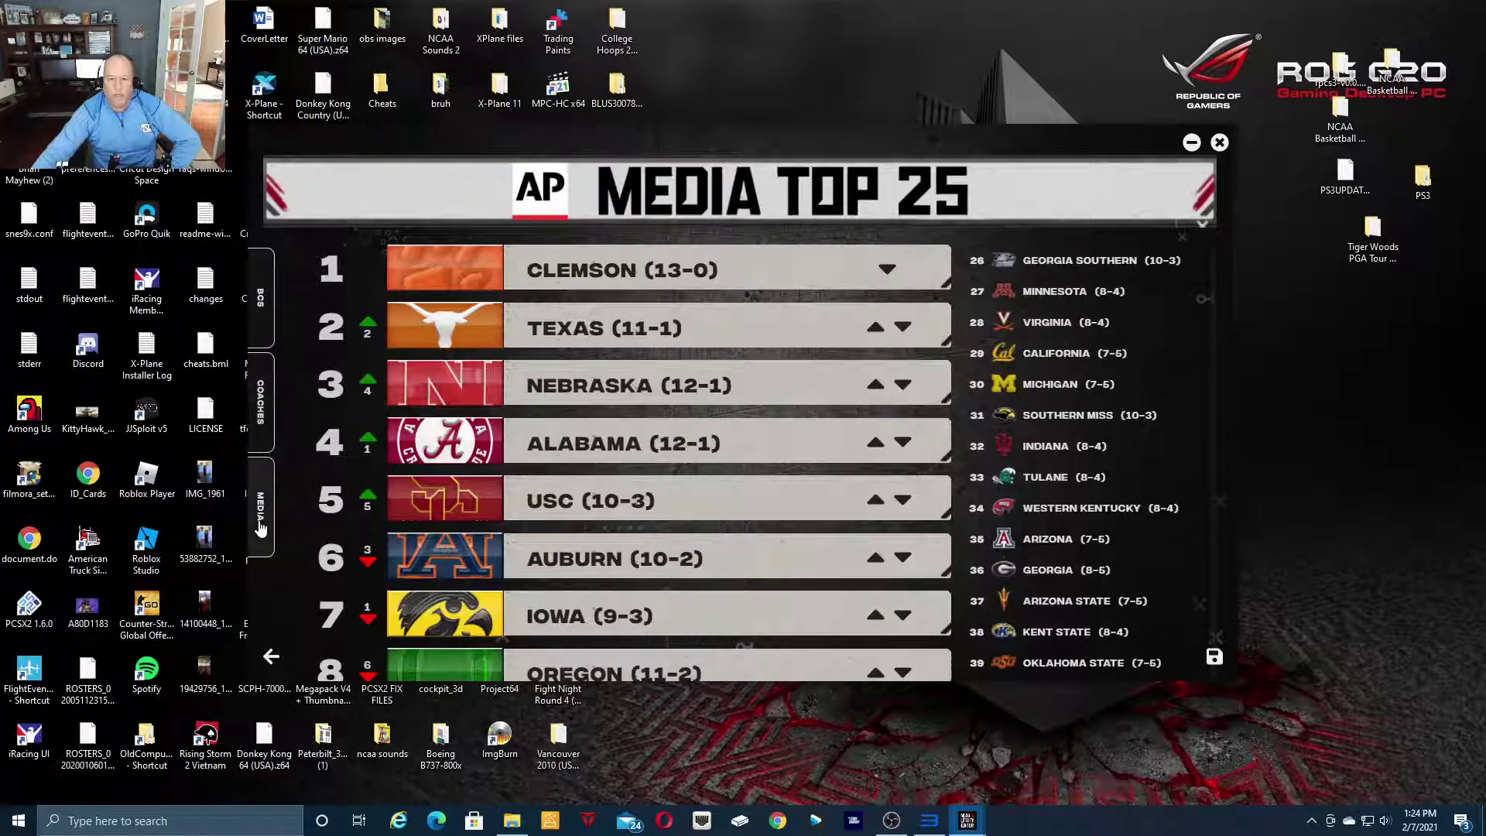
pyautogui.click(262, 309)
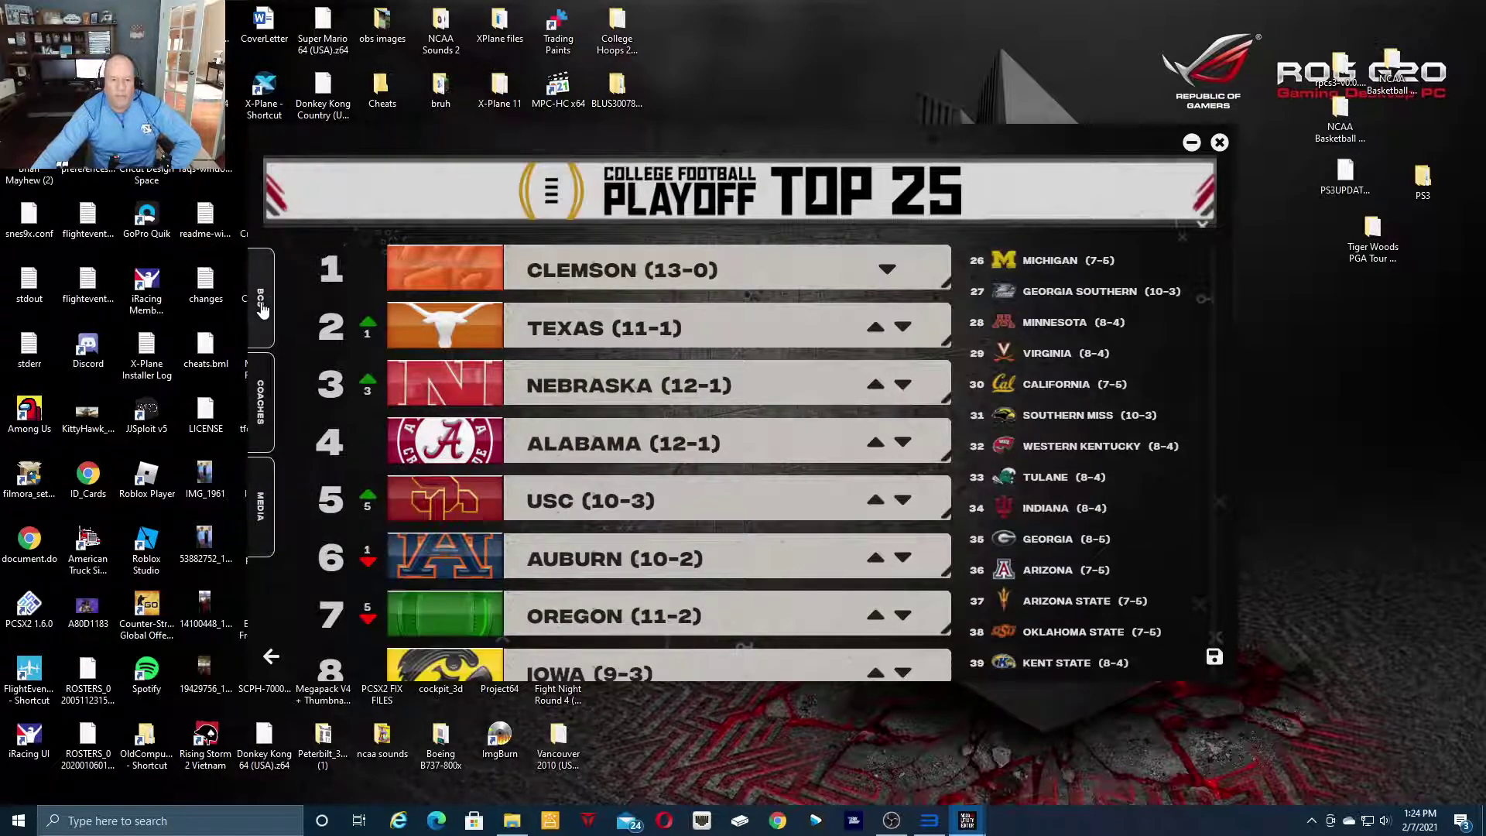
pyautogui.click(259, 400)
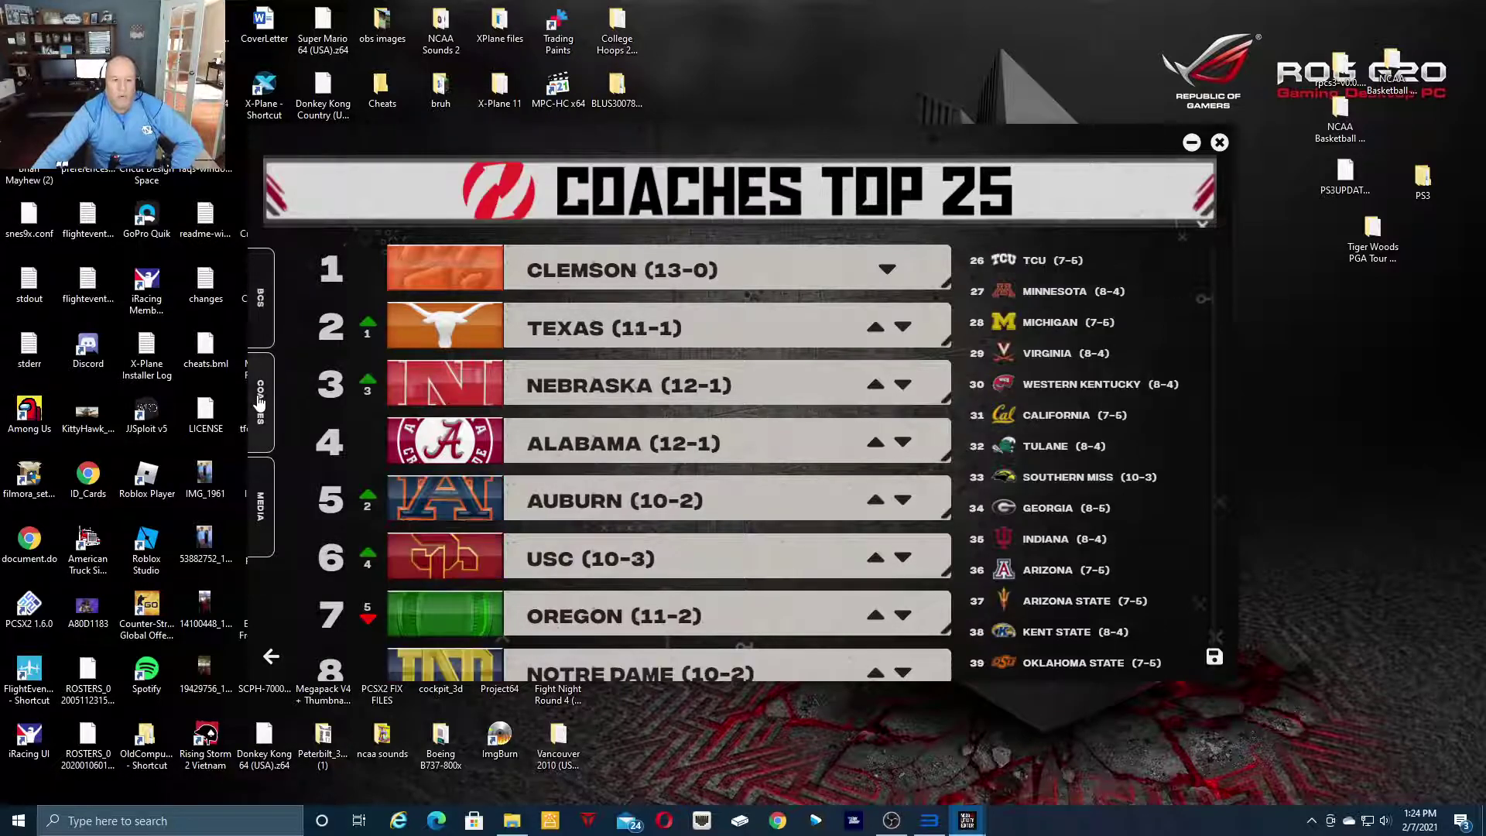
pyautogui.click(261, 525)
pyautogui.click(271, 320)
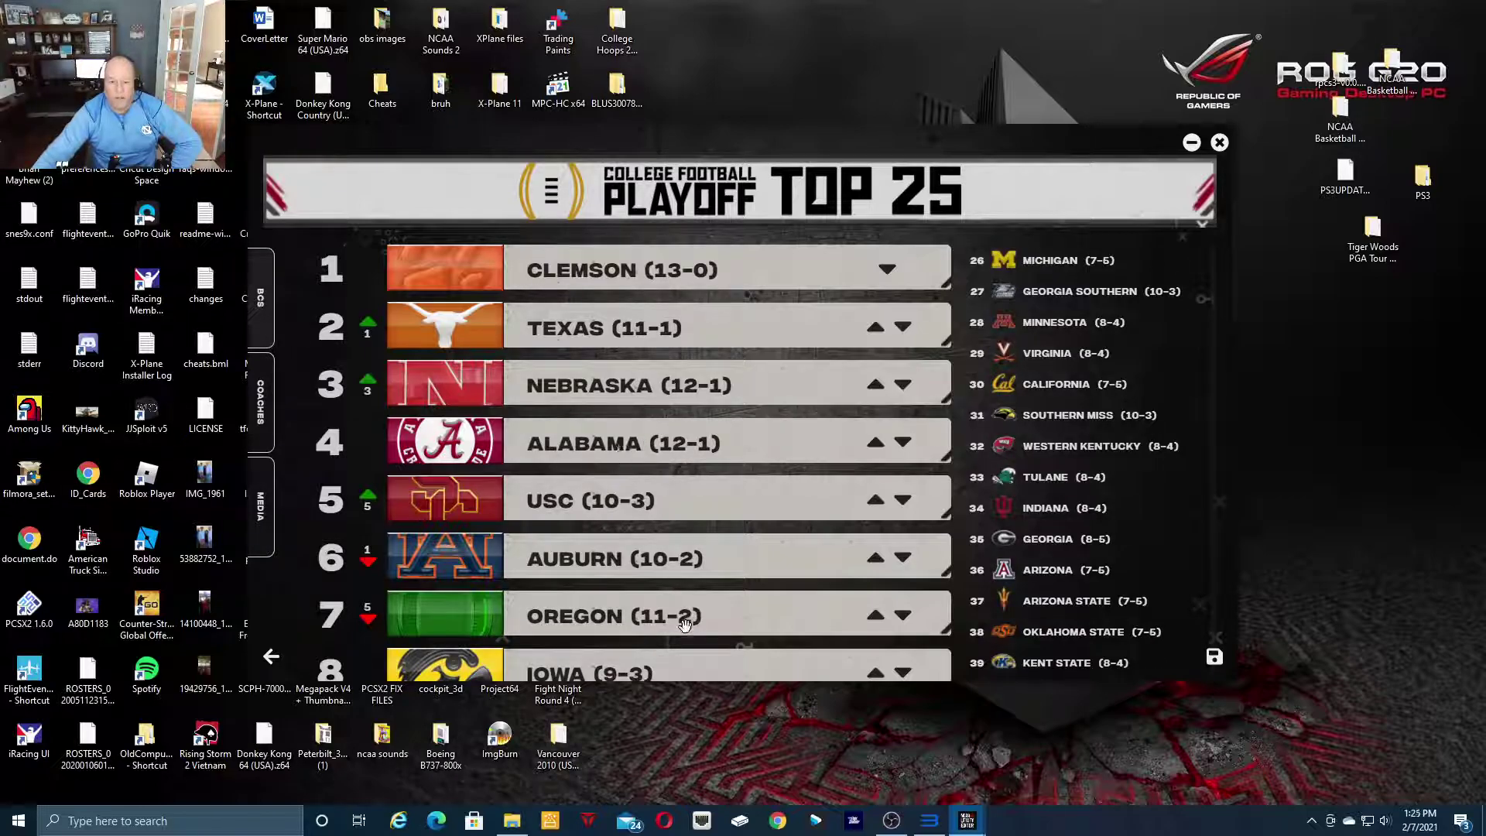
# Step: Try reordering the playoff poll with Nebraska second, Oregon third, Texas fourth and Alabama fifth, and leave the poll editor without saving
pyautogui.moveTo(651, 621); pyautogui.dragTo(672, 257)
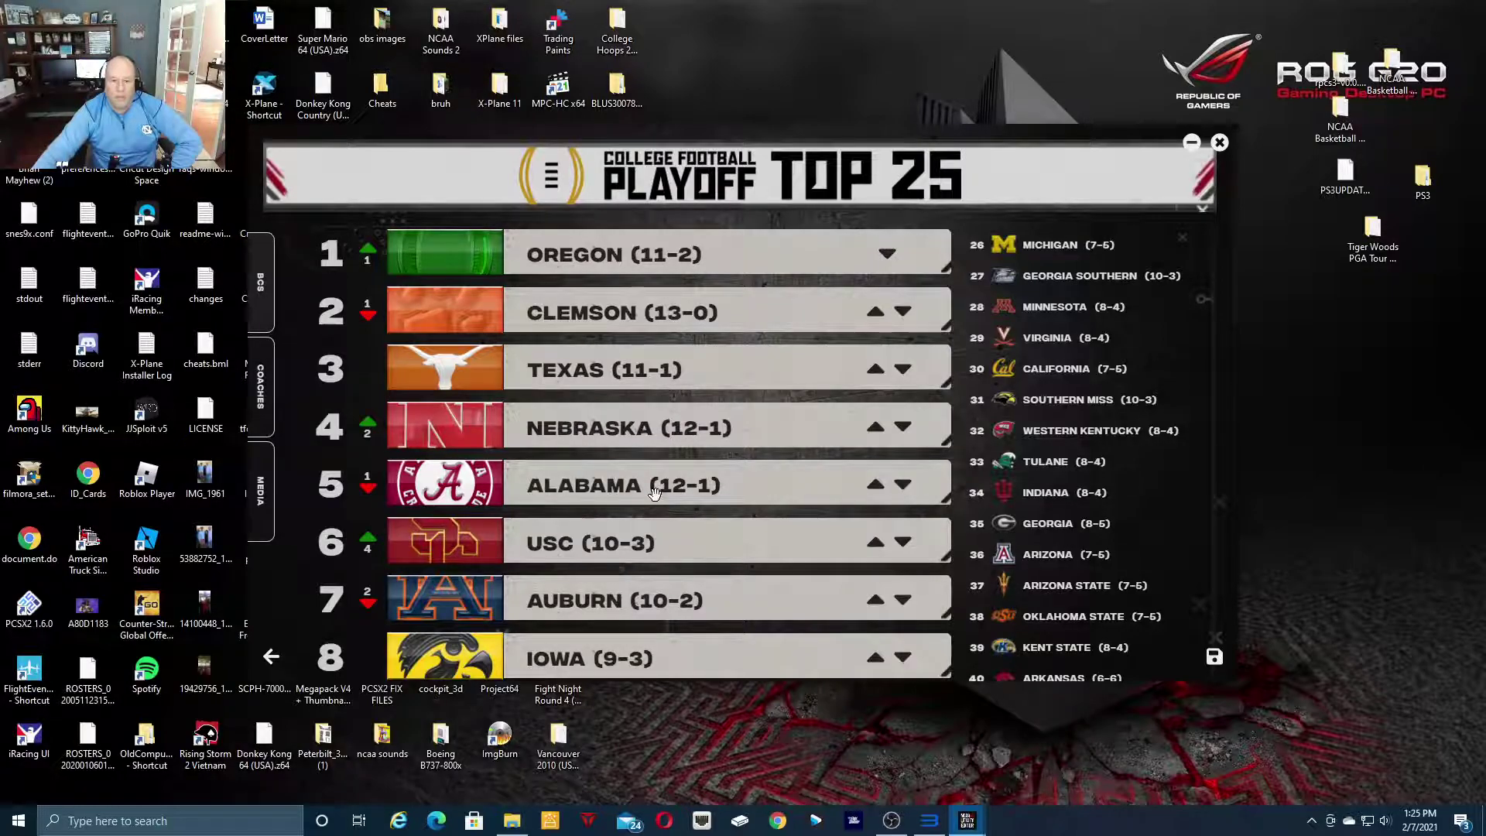
pyautogui.moveTo(597, 234); pyautogui.dragTo(600, 319)
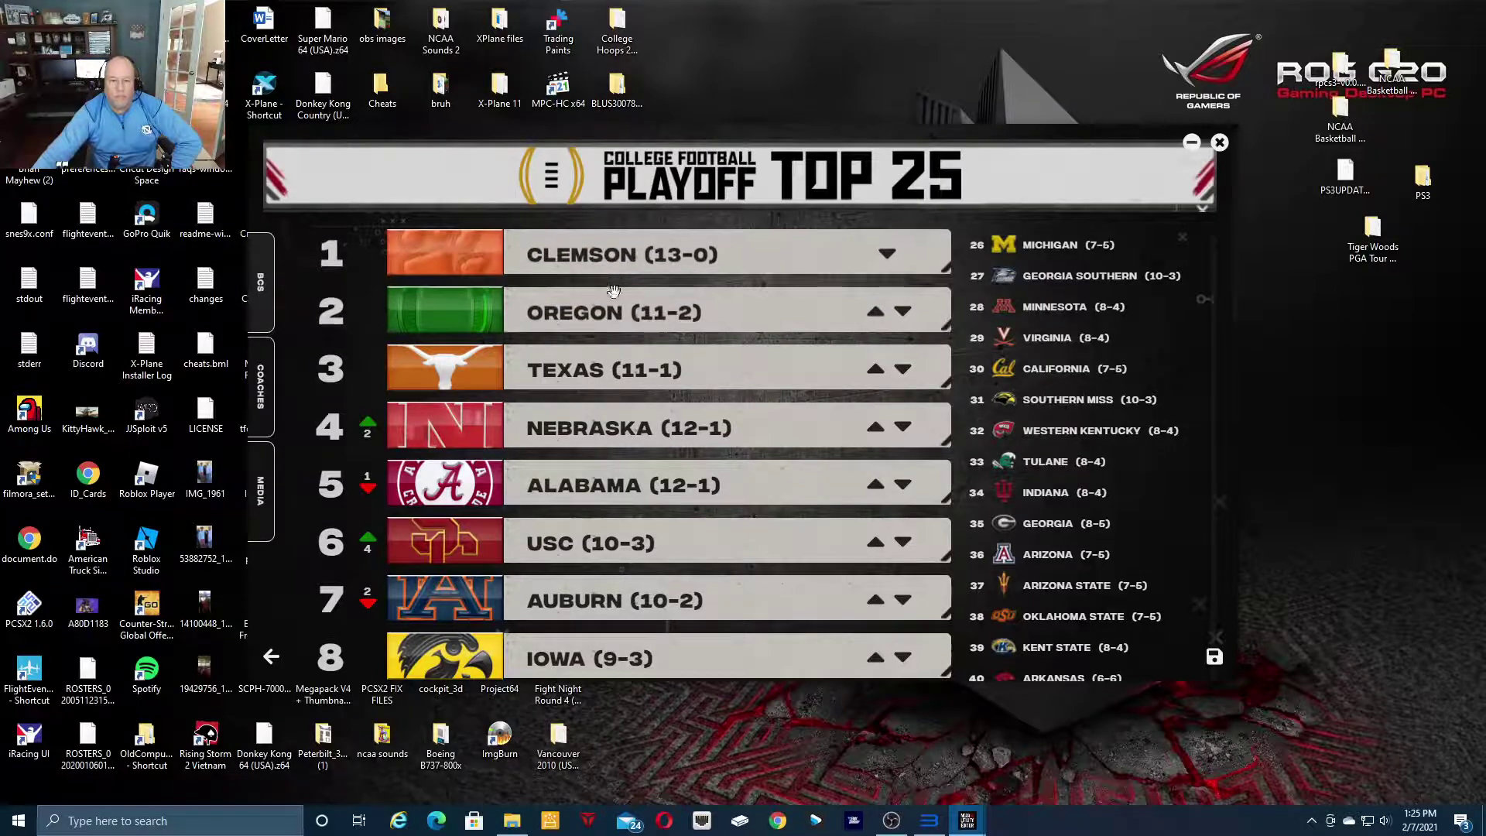
pyautogui.moveTo(637, 487); pyautogui.dragTo(638, 372)
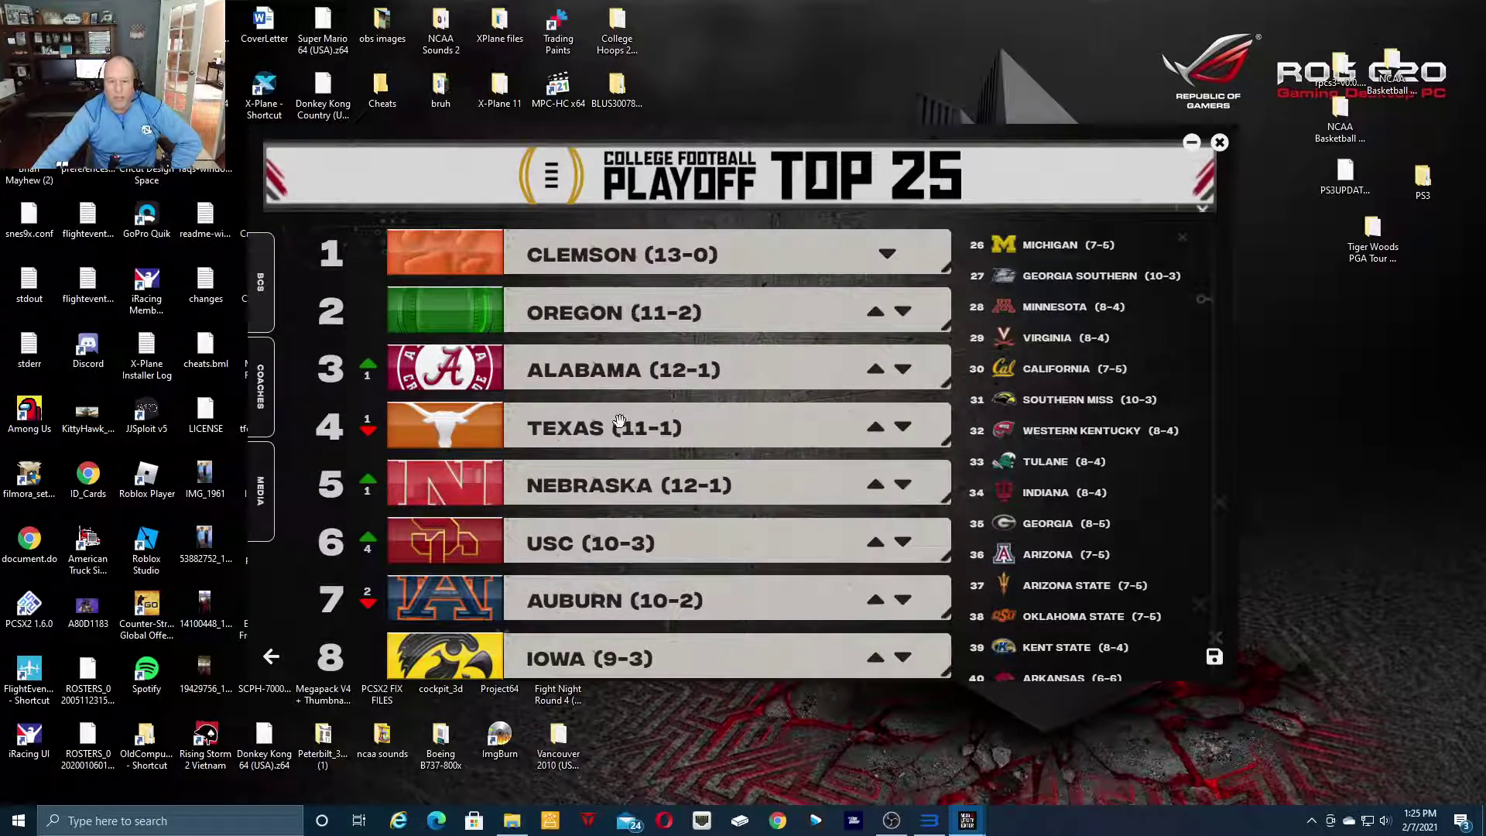
pyautogui.moveTo(620, 484); pyautogui.dragTo(609, 309)
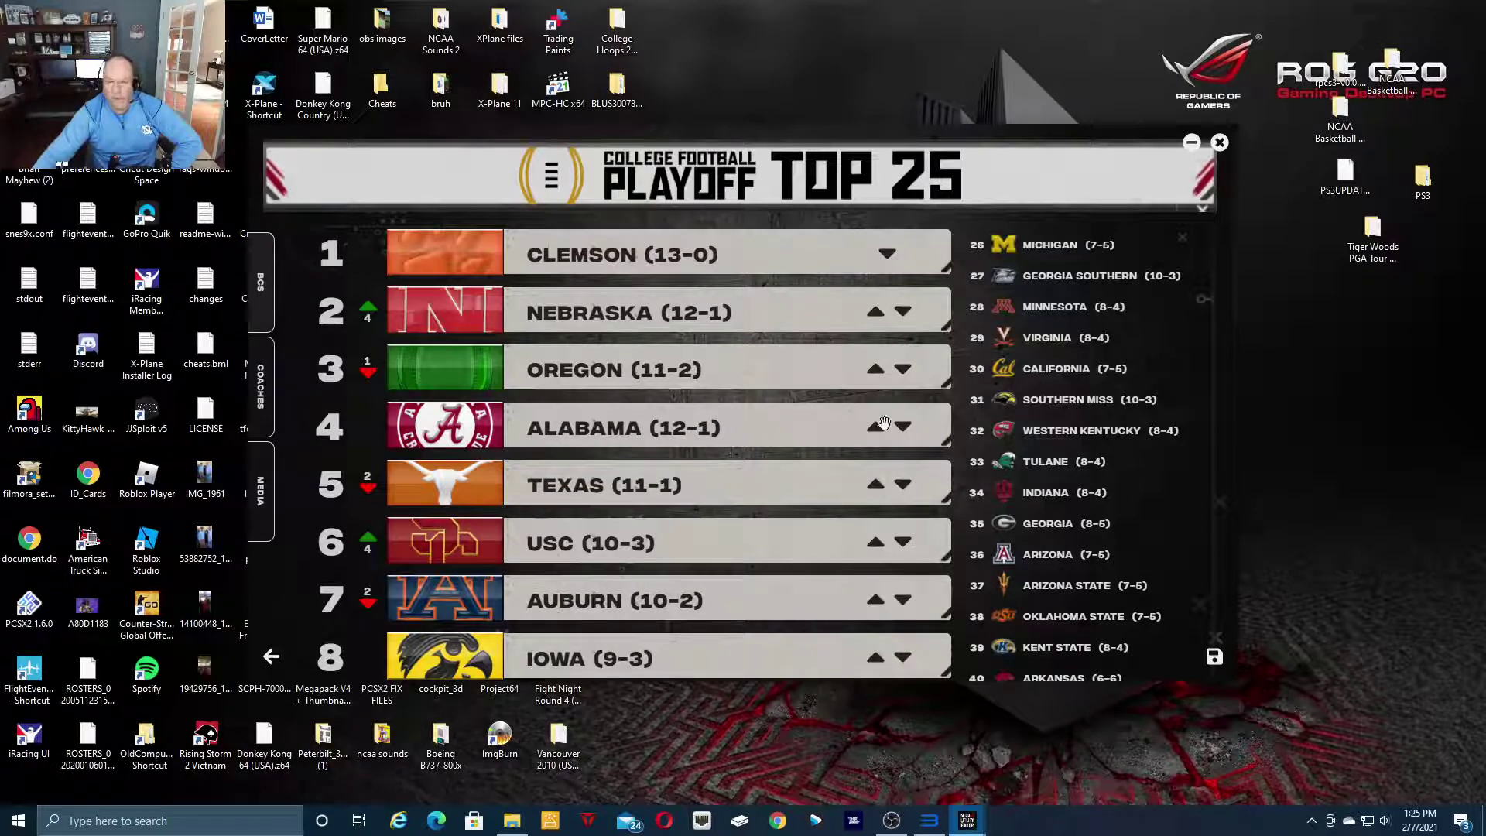
pyautogui.click(904, 430)
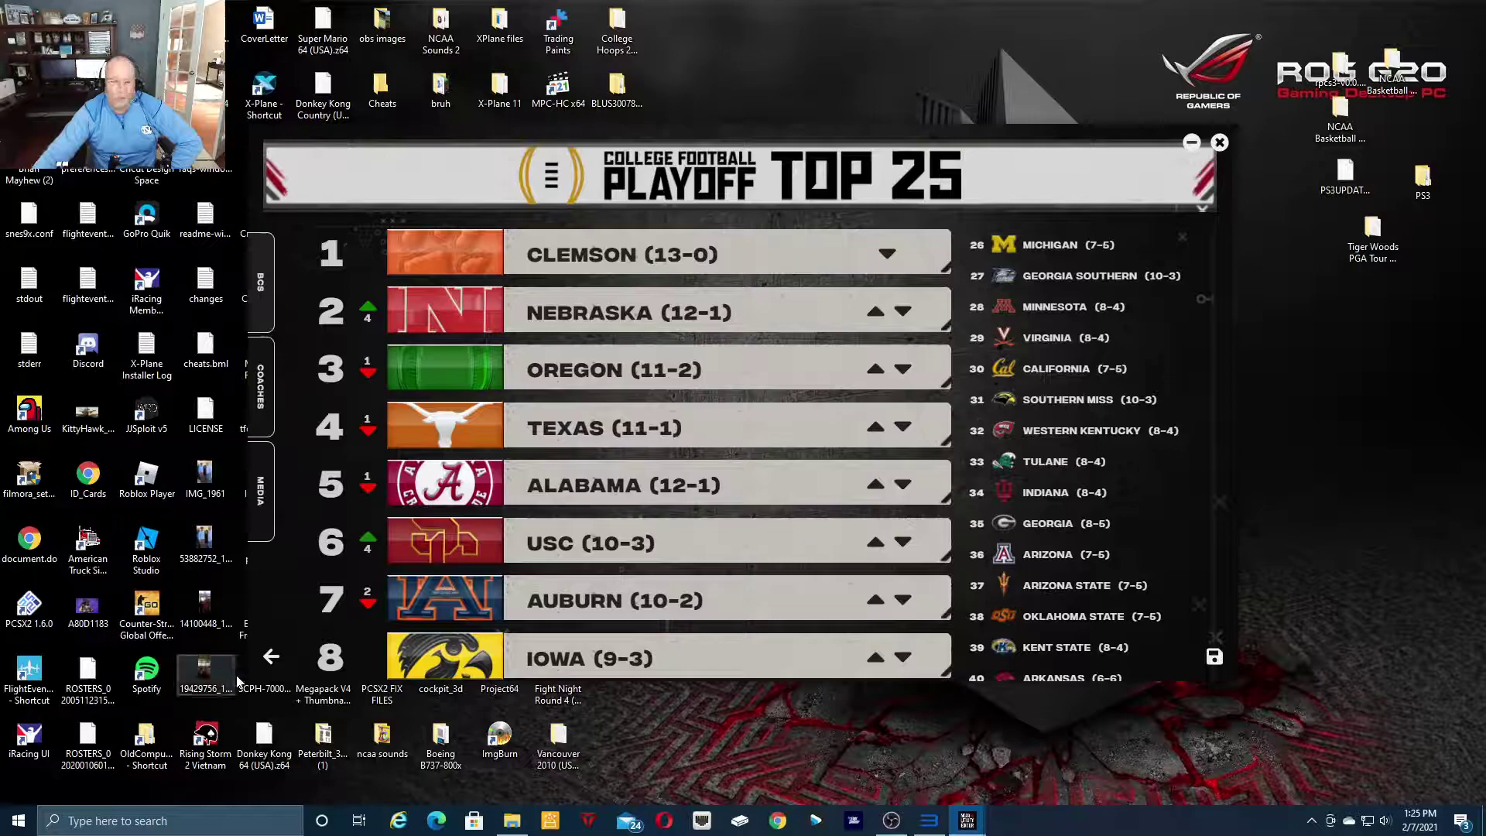
pyautogui.click(271, 656)
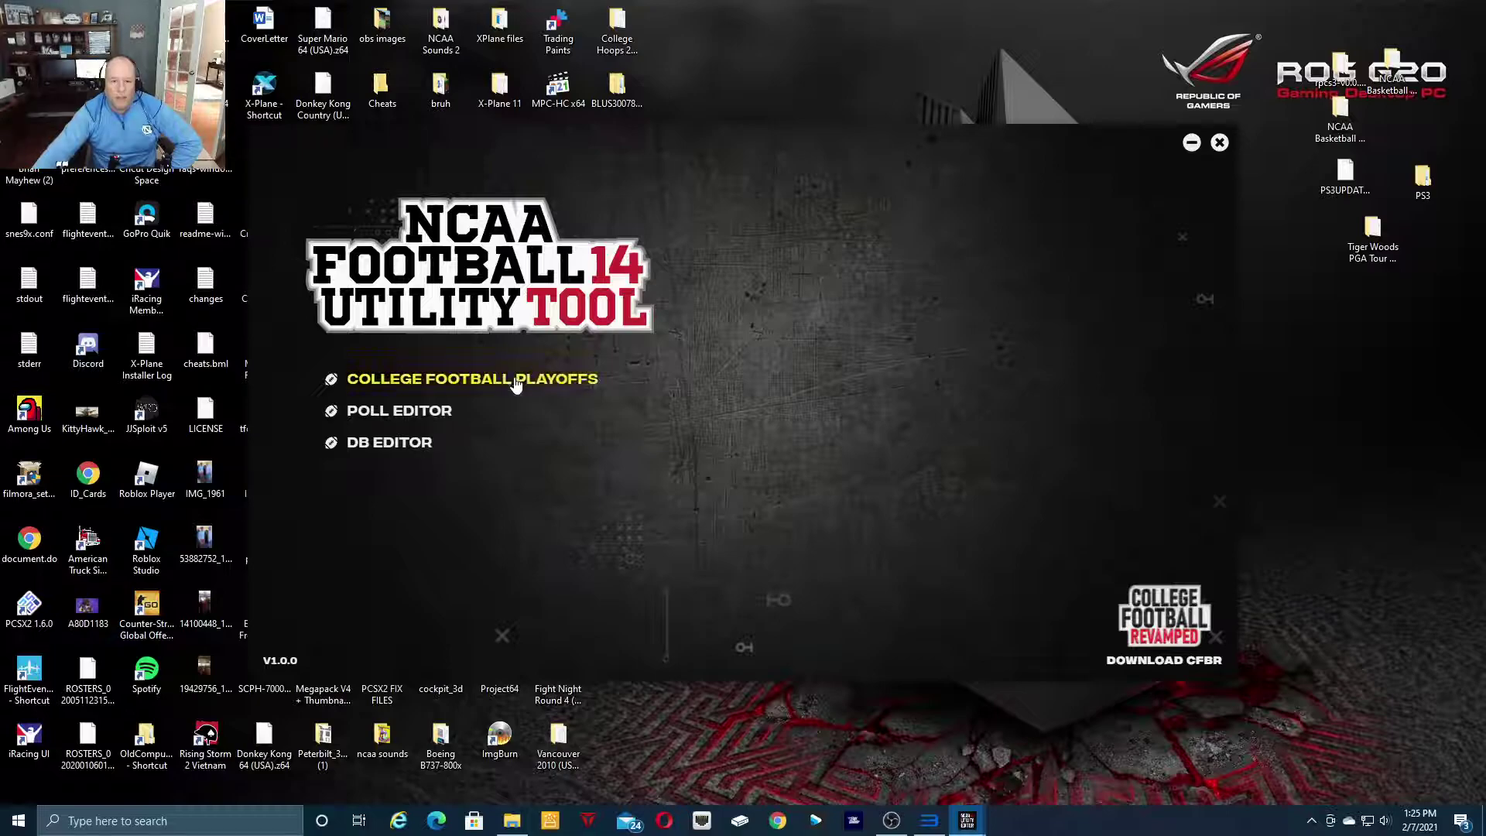
# Step: Run step one of the 4-team playoff setup with the desktop USR-DATA file and accept the proposed semifinal bracket
pyautogui.click(516, 379)
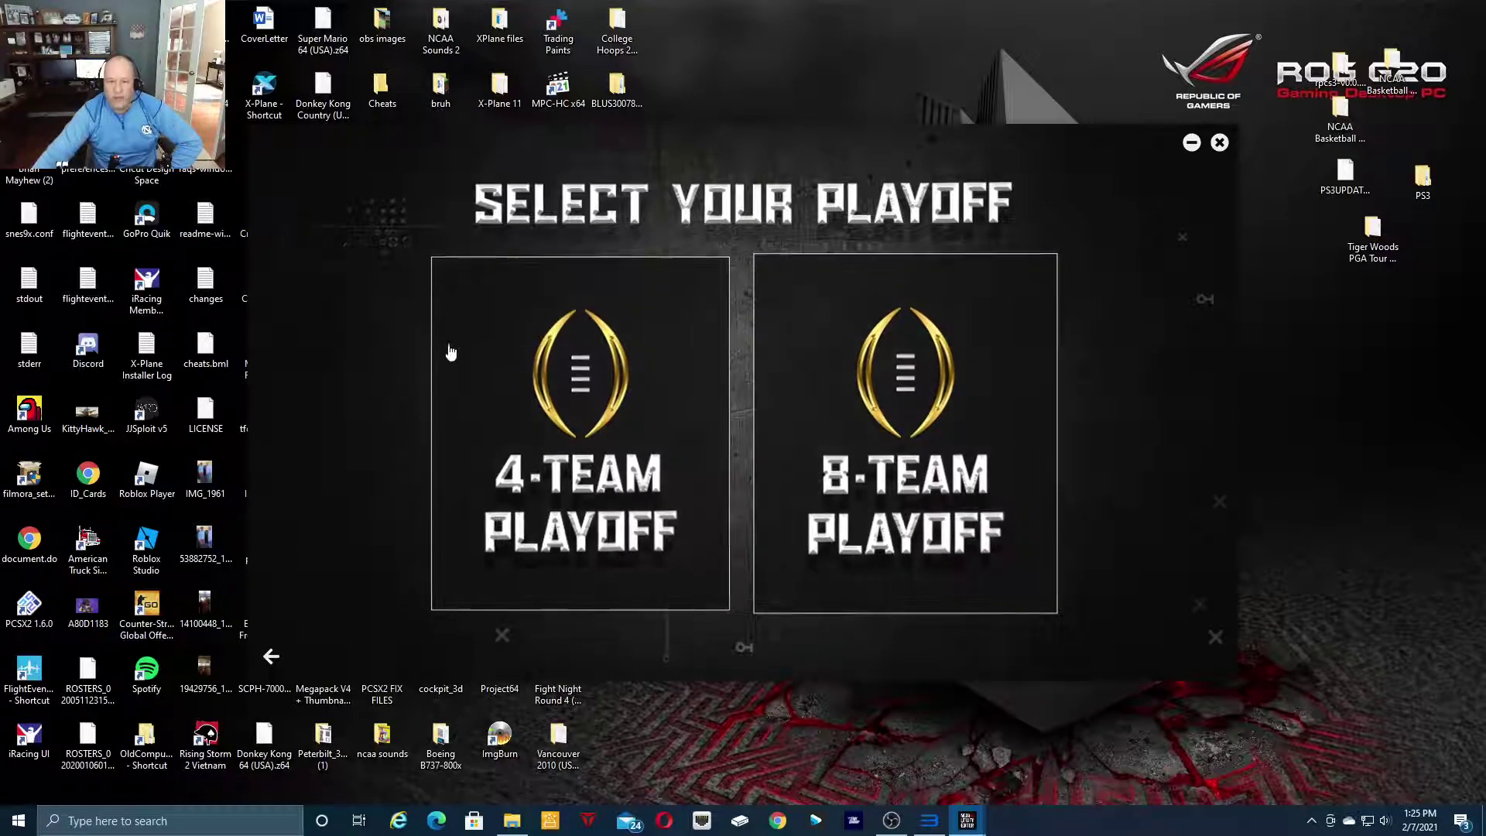
pyautogui.click(585, 399)
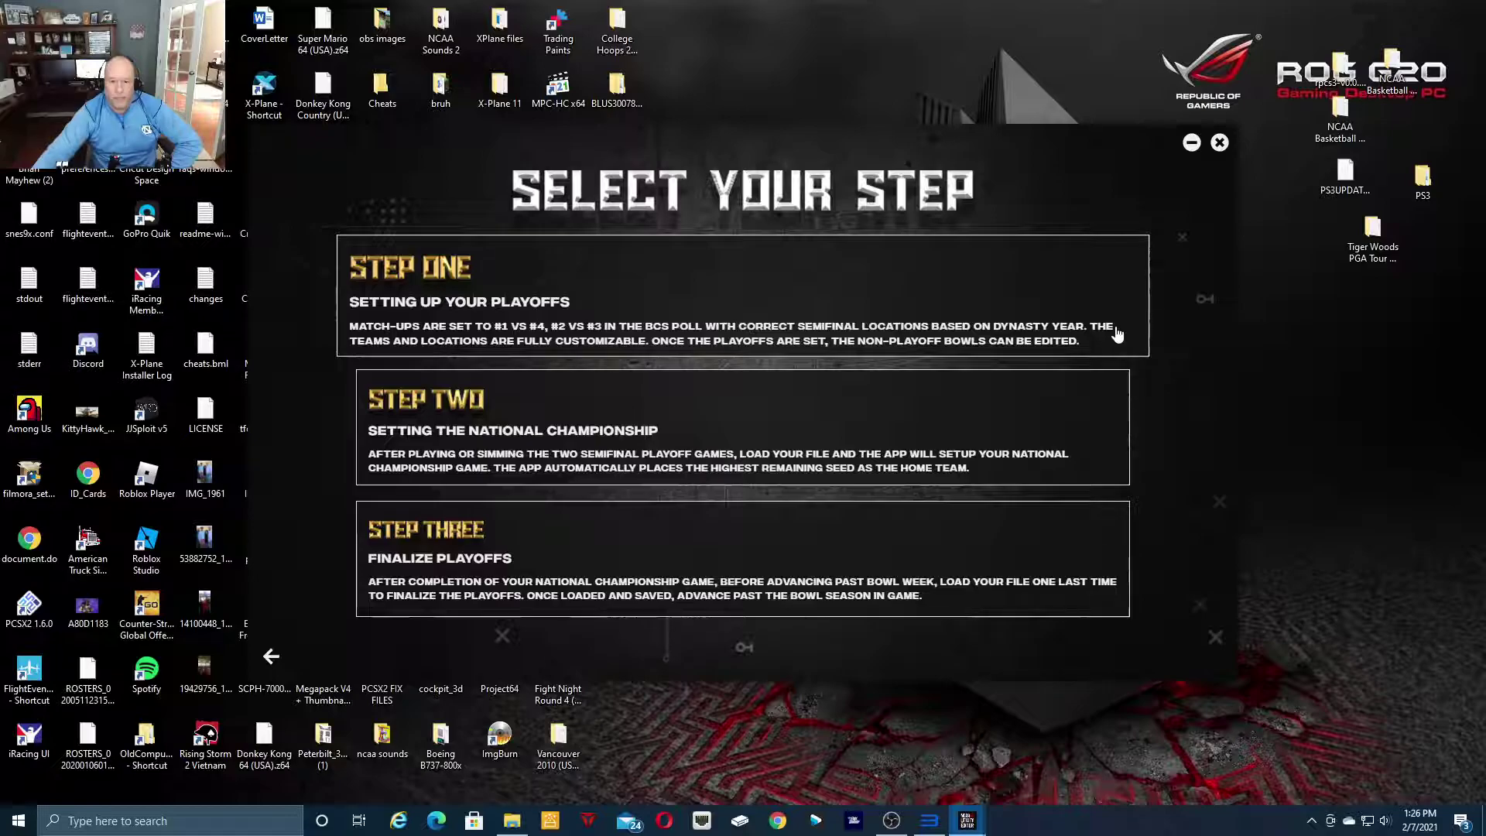
pyautogui.click(796, 325)
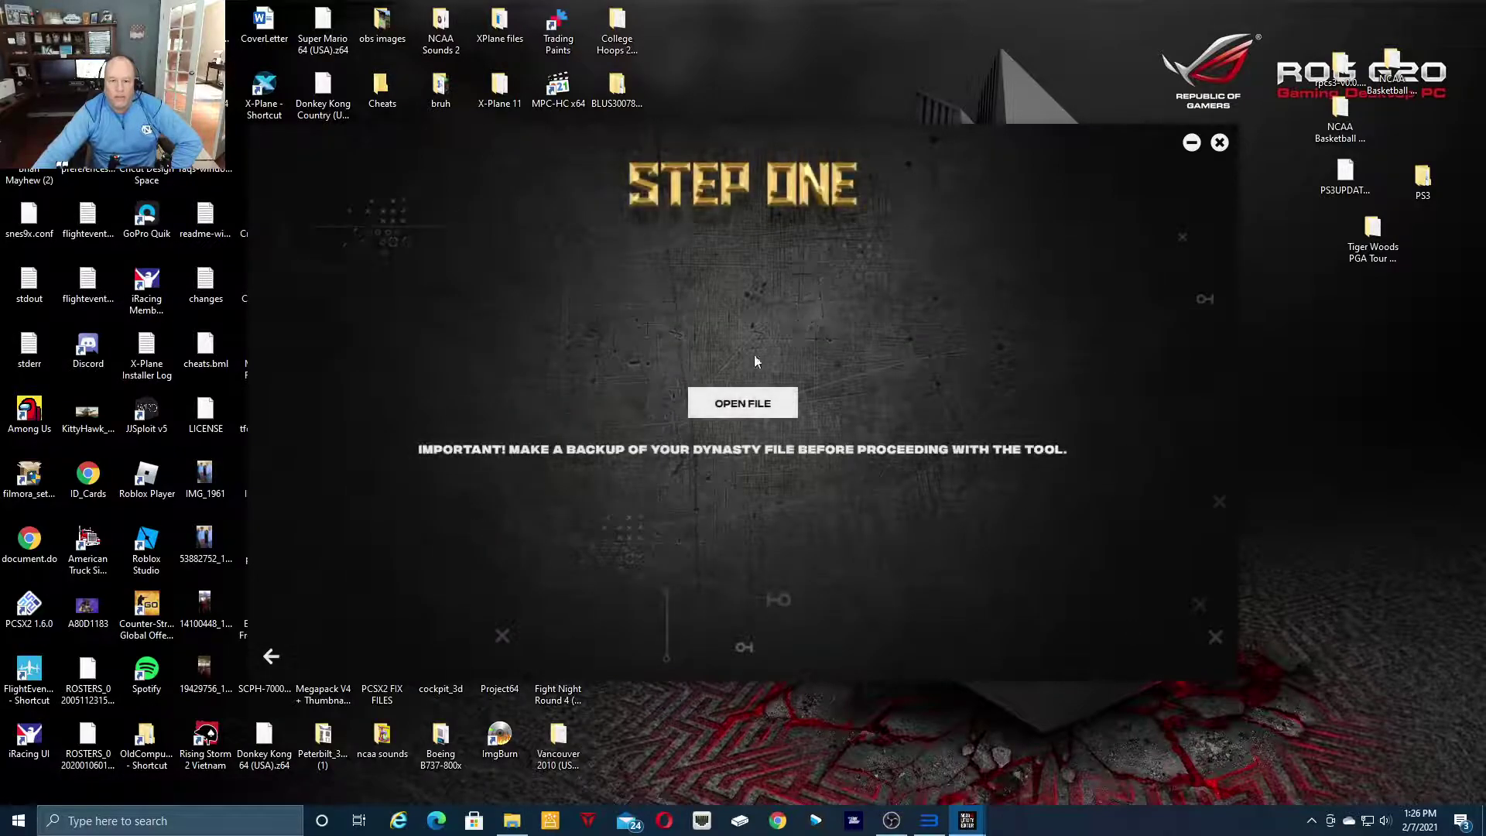
pyautogui.click(743, 403)
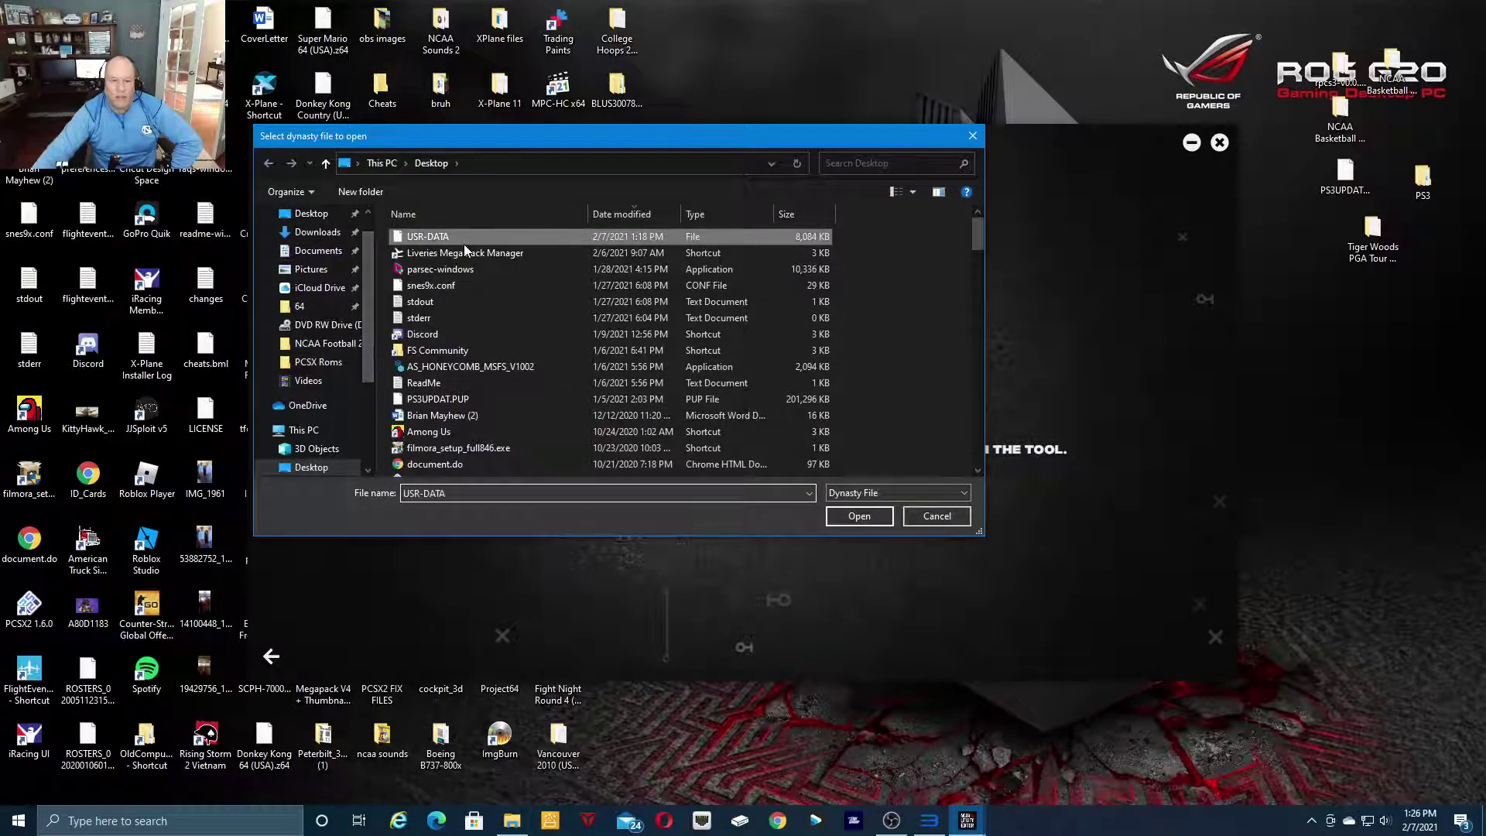
pyautogui.click(867, 522)
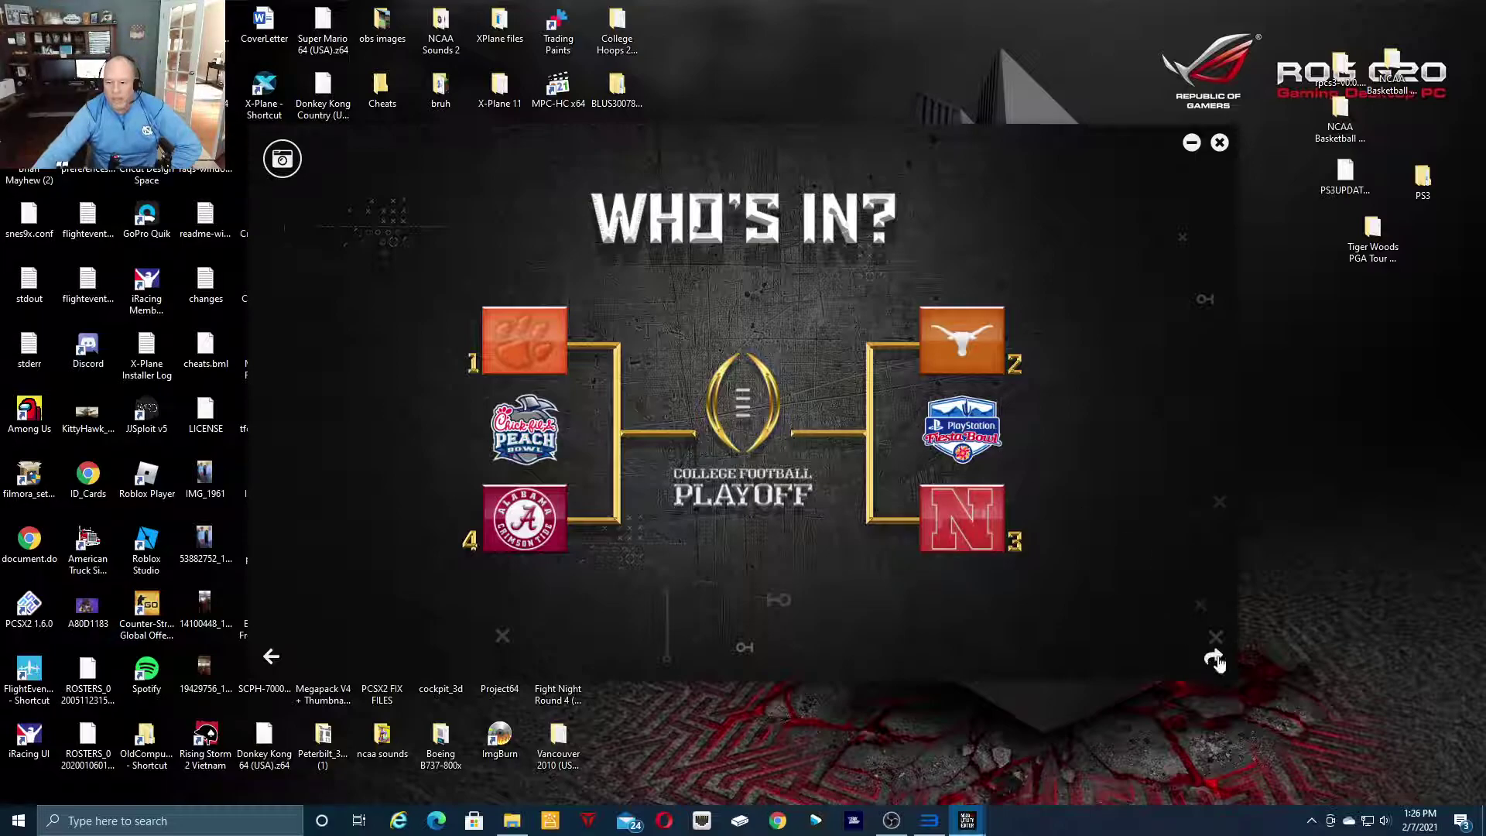
pyautogui.click(1215, 660)
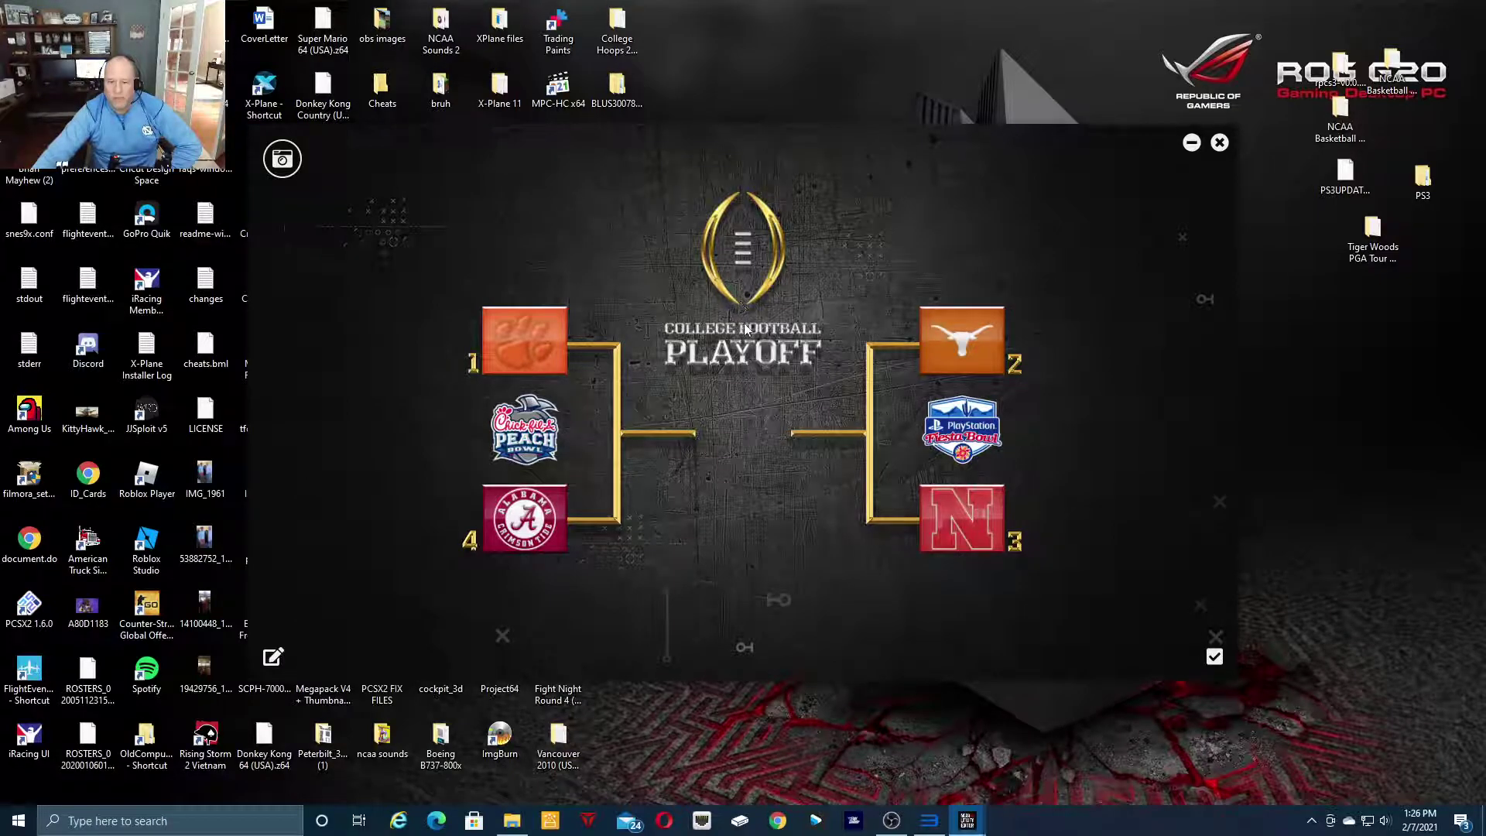
pyautogui.click(1216, 660)
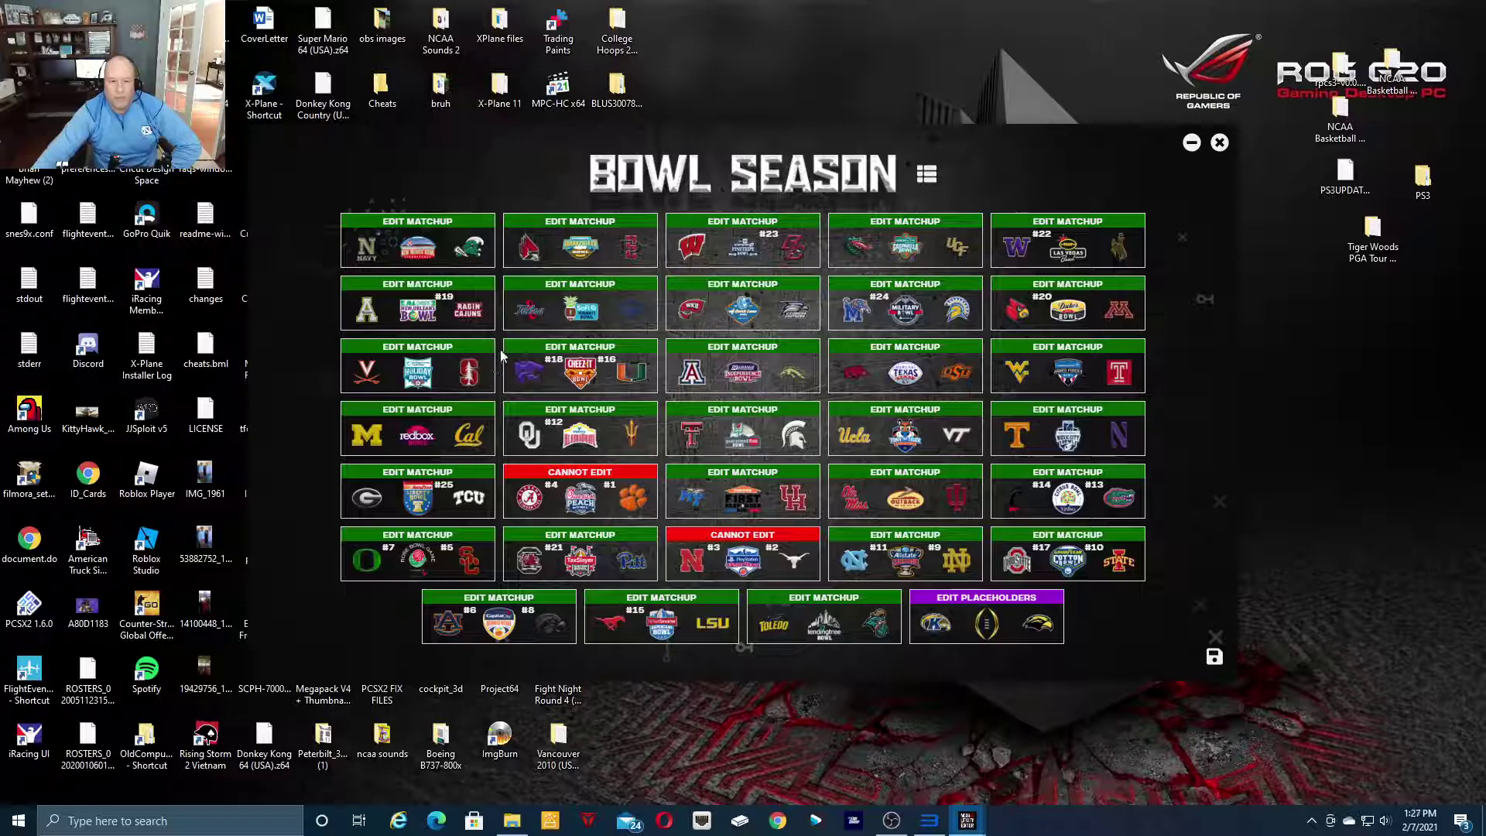
# Step: View the replacement teams offered for Tulsa in the SoFi Hawai'i Bowl matchup and cancel the edit
pyautogui.click(583, 284)
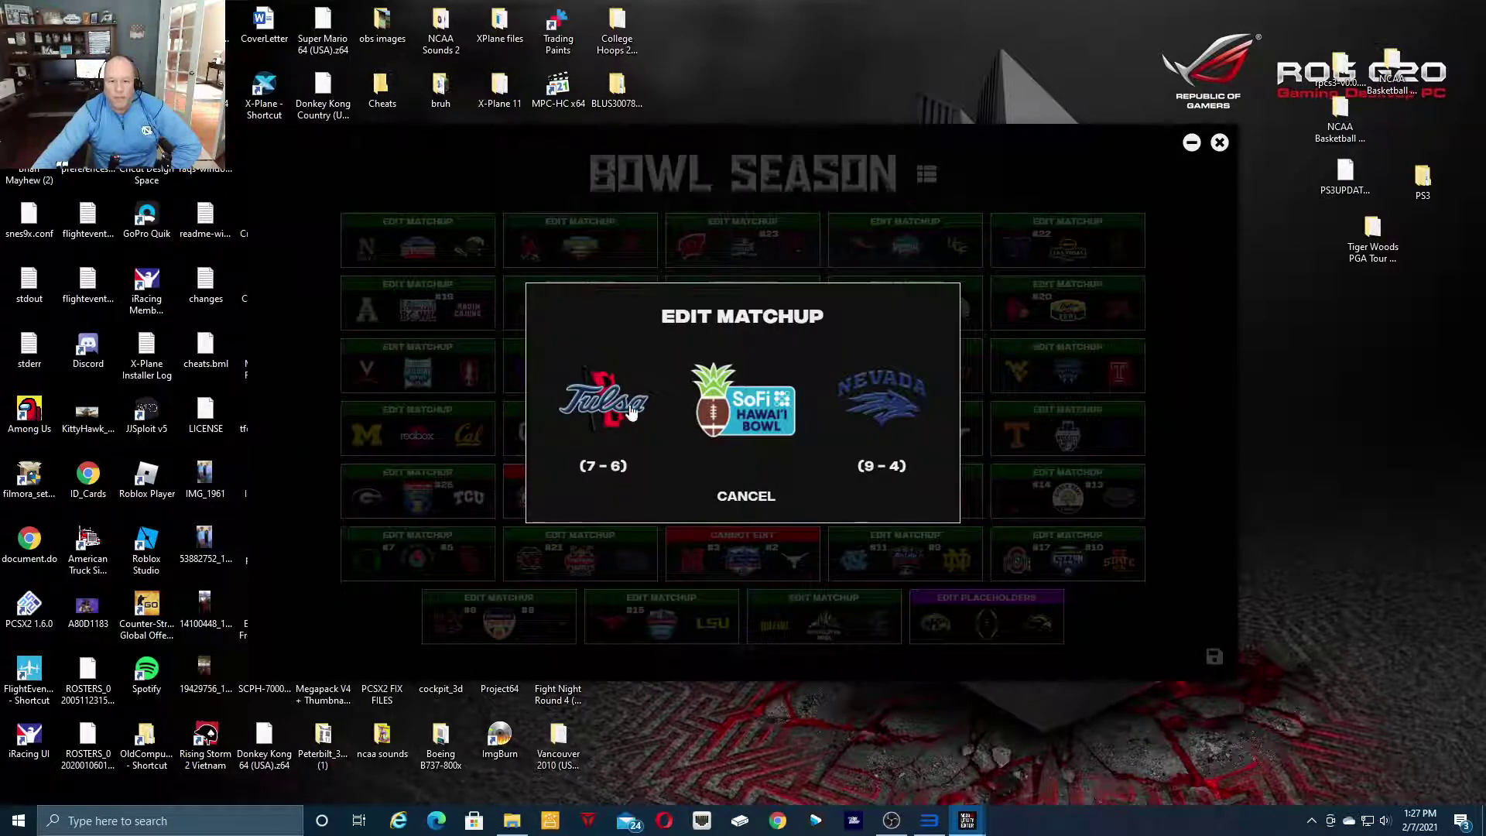
pyautogui.click(603, 407)
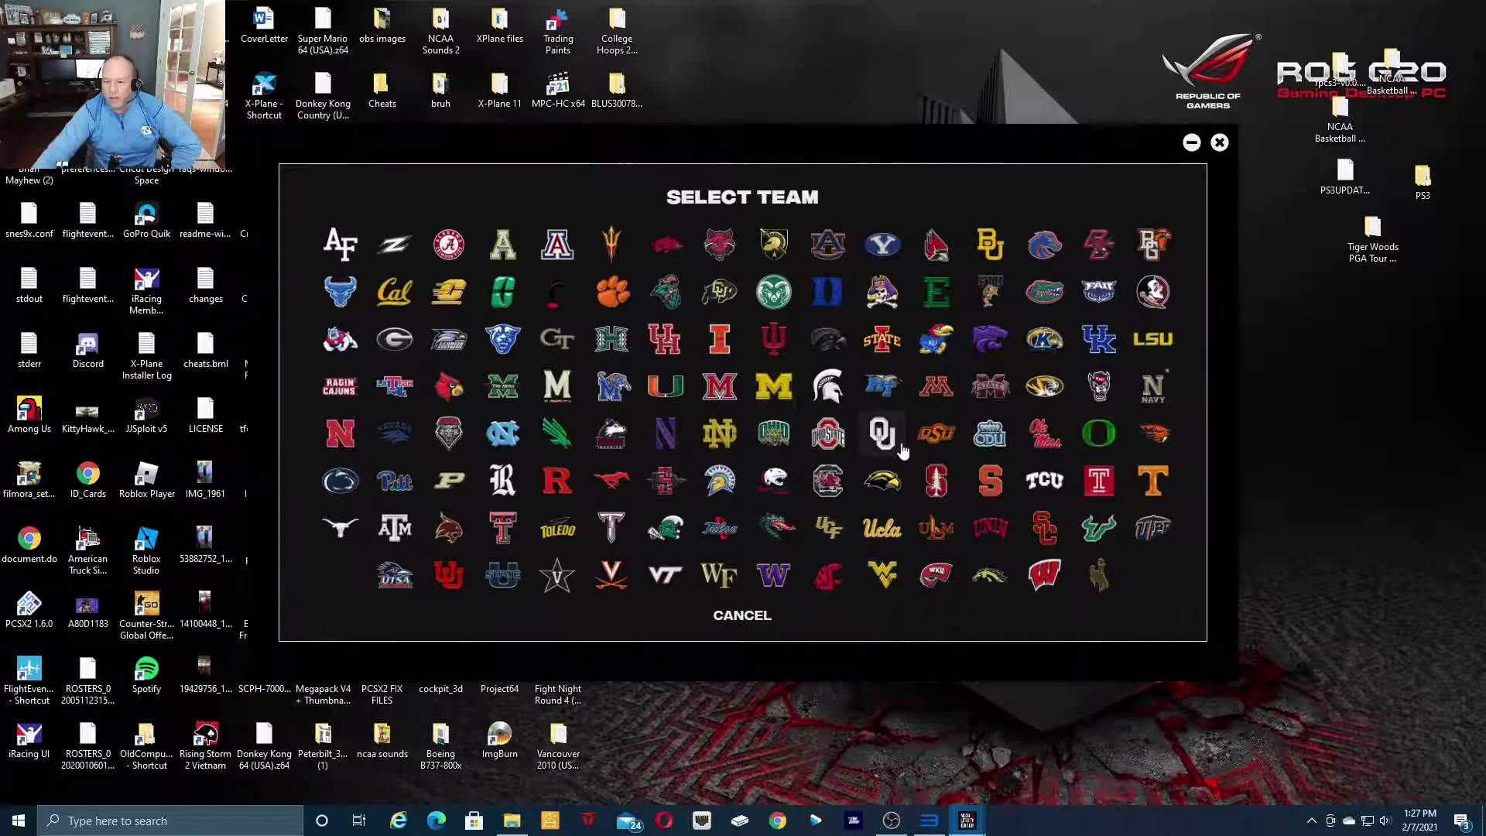
pyautogui.click(749, 617)
pyautogui.click(743, 500)
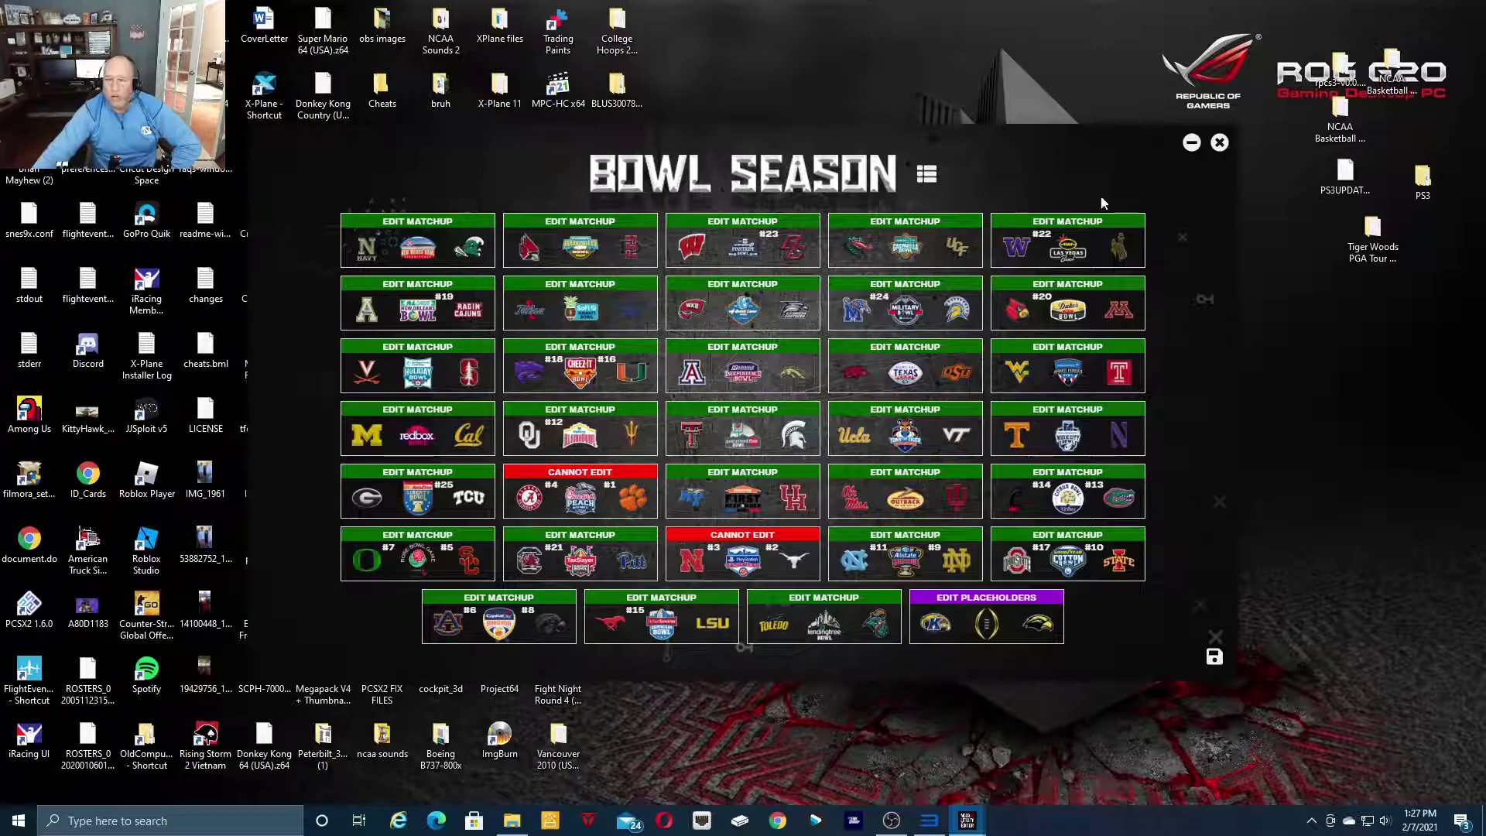
# Step: Close the utility tool's Bowl Season window and clear the OBS window off the desktop
pyautogui.click(1219, 144)
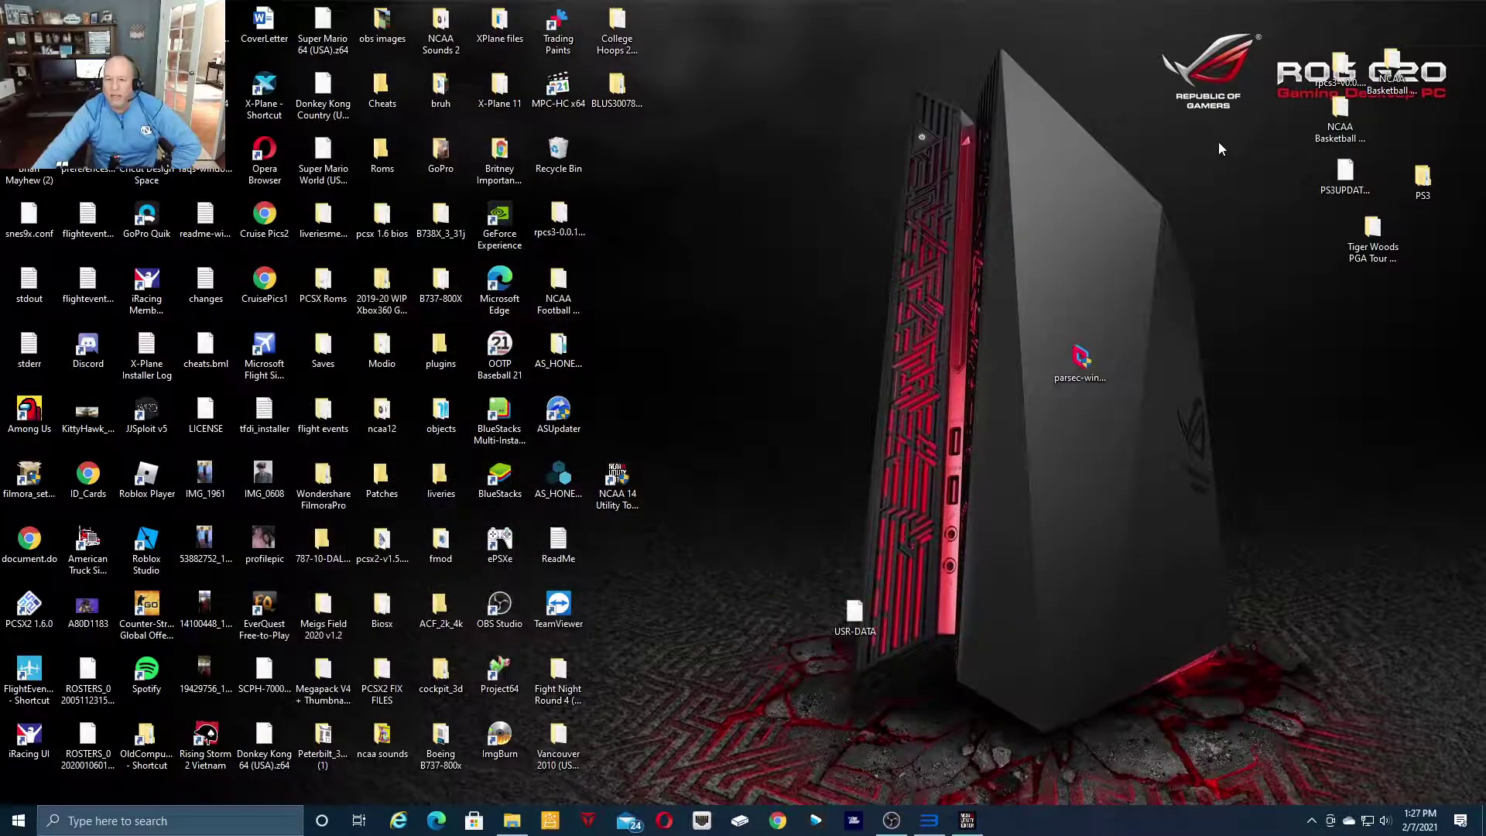
pyautogui.click(892, 819)
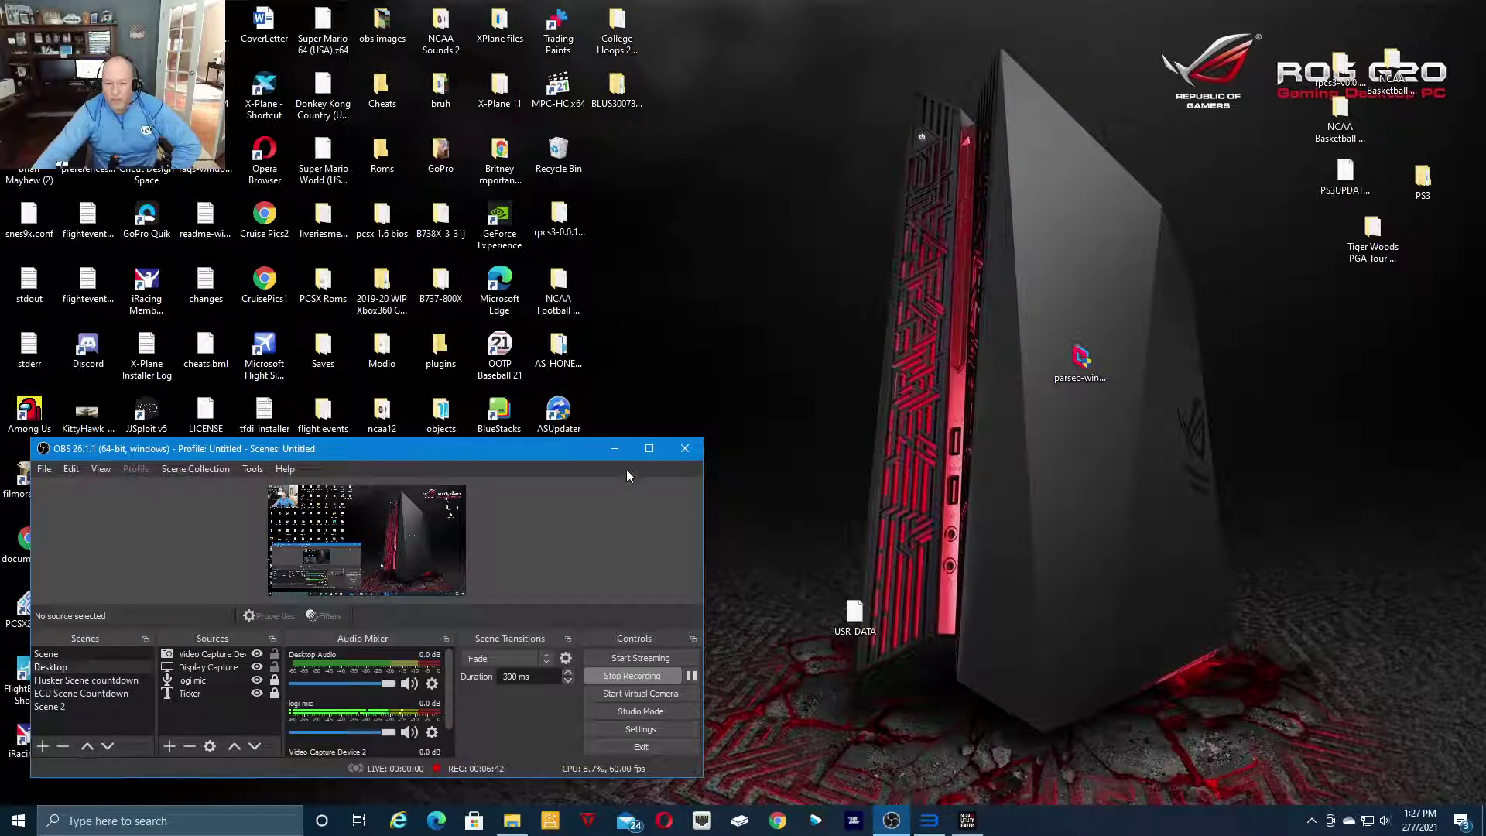
pyautogui.click(615, 449)
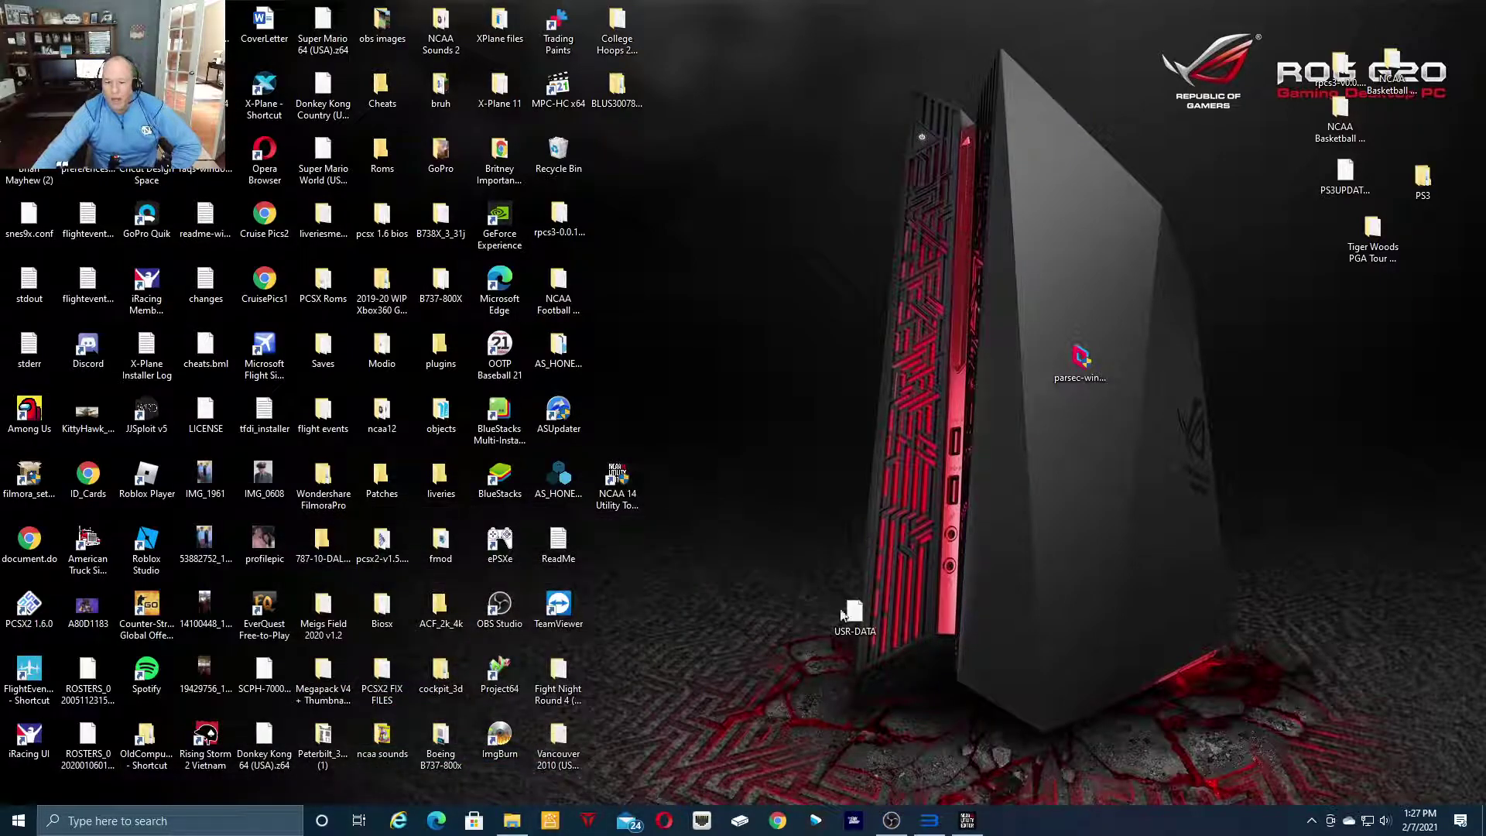
# Step: Bring up the BLUS31159-DYNASTY-DEFAULT save folder and view the file options for the desktop USR-DATA file, without choosing one
pyautogui.click(512, 821)
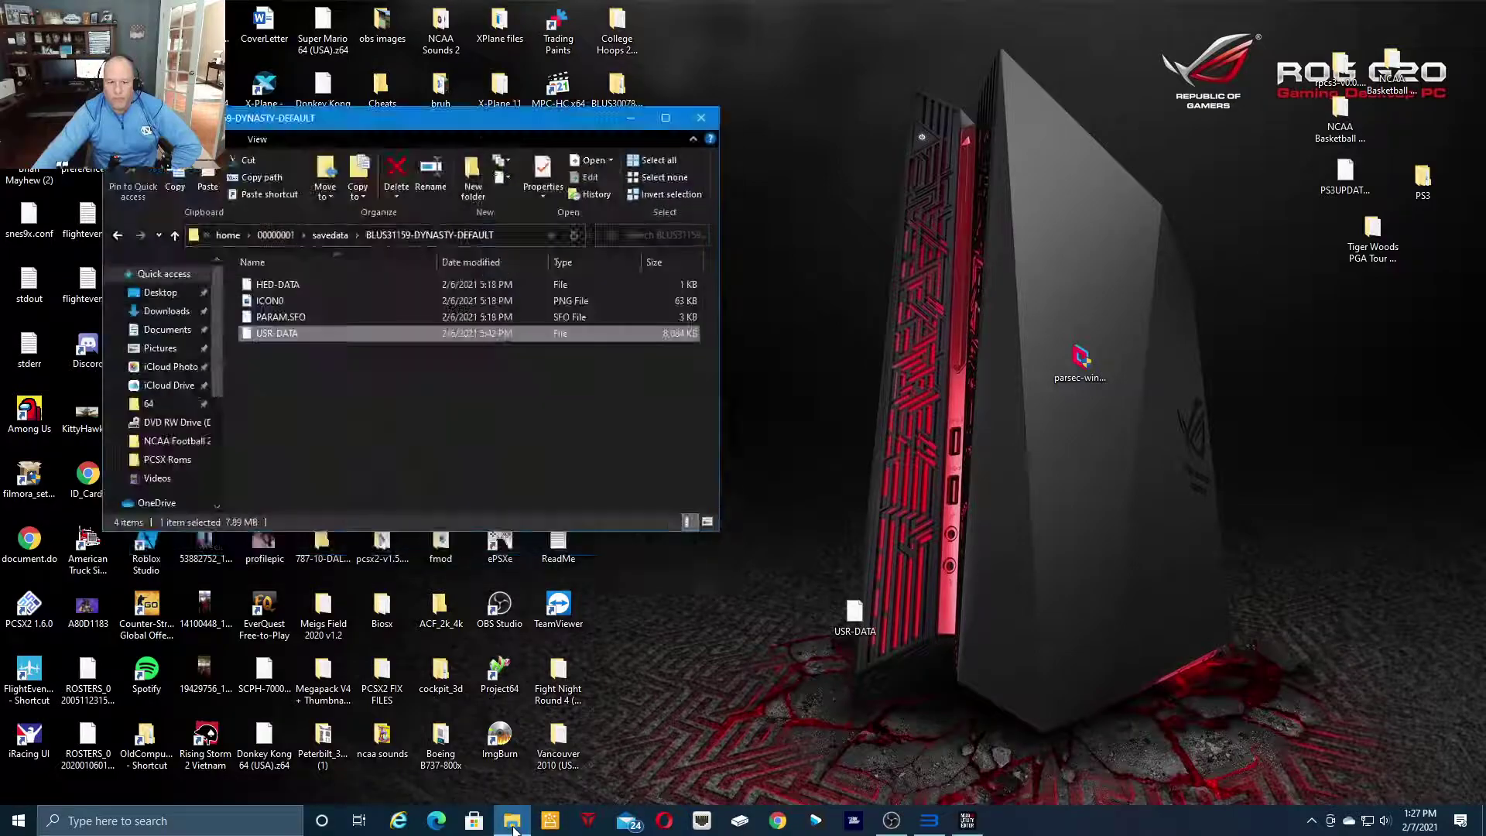
pyautogui.click(855, 614)
pyautogui.rightClick(855, 614)
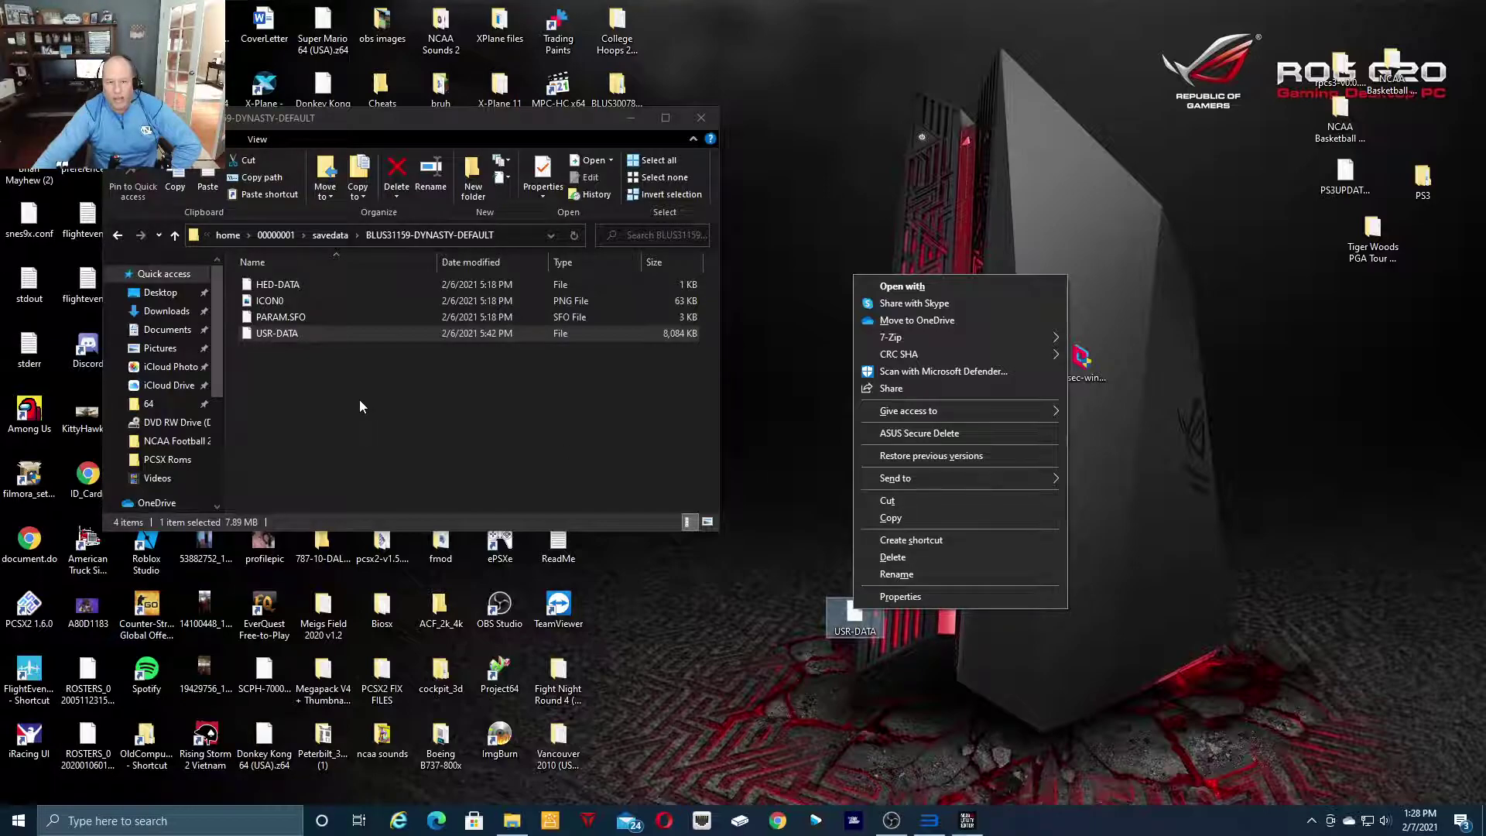
pyautogui.click(787, 713)
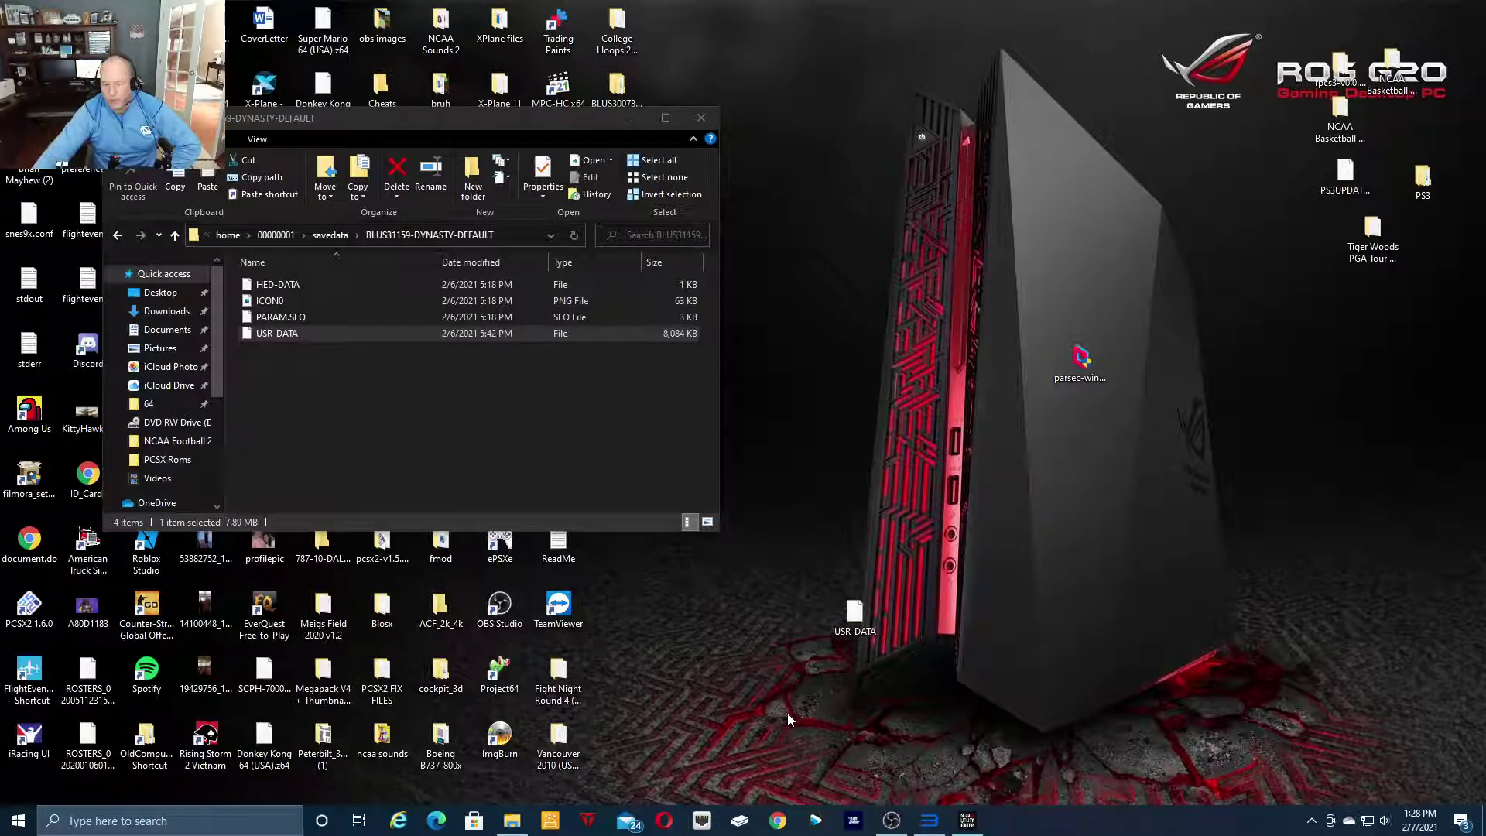
pyautogui.click(892, 820)
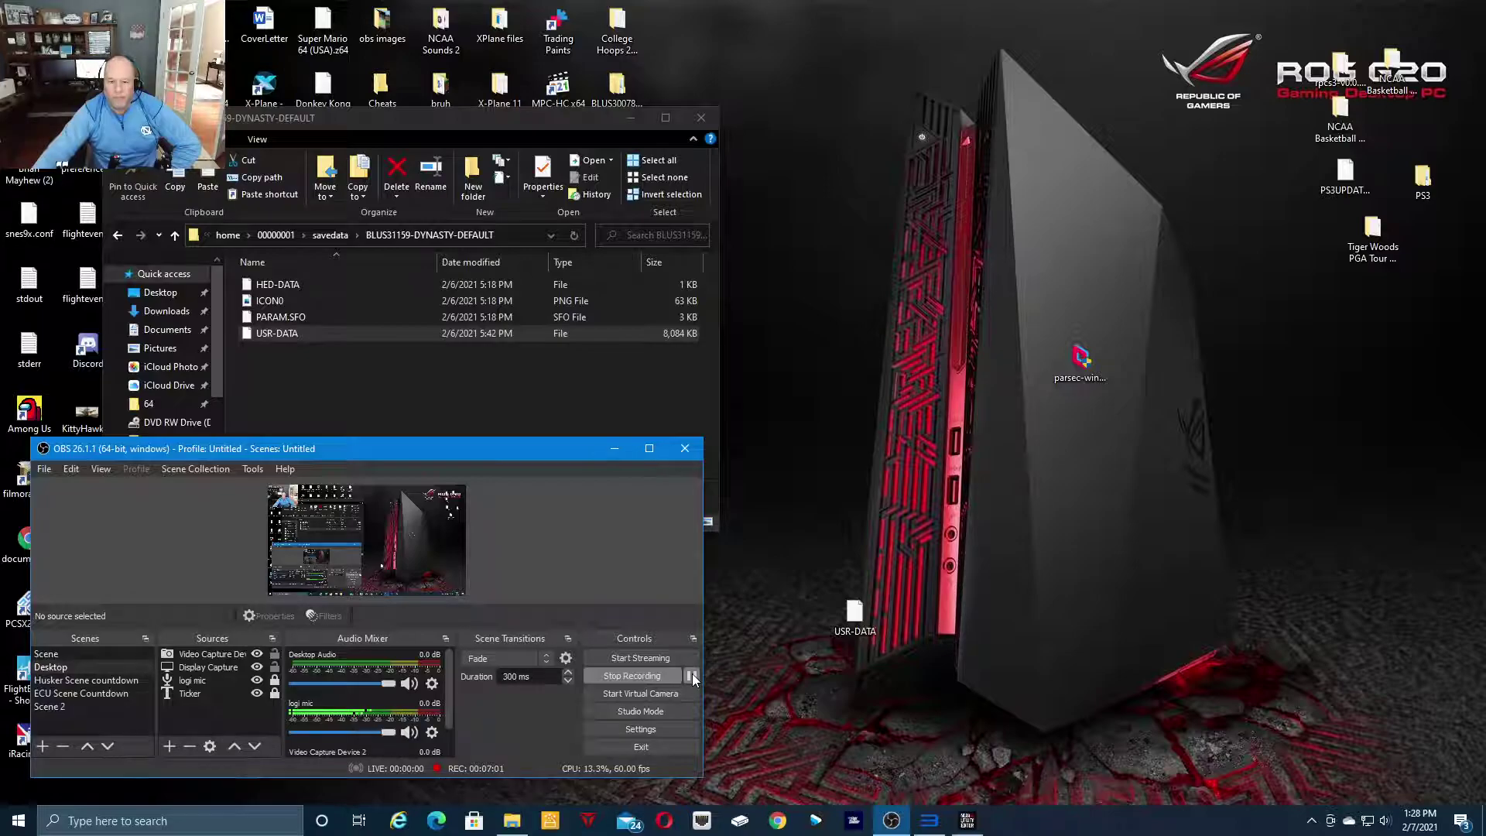
pyautogui.click(692, 677)
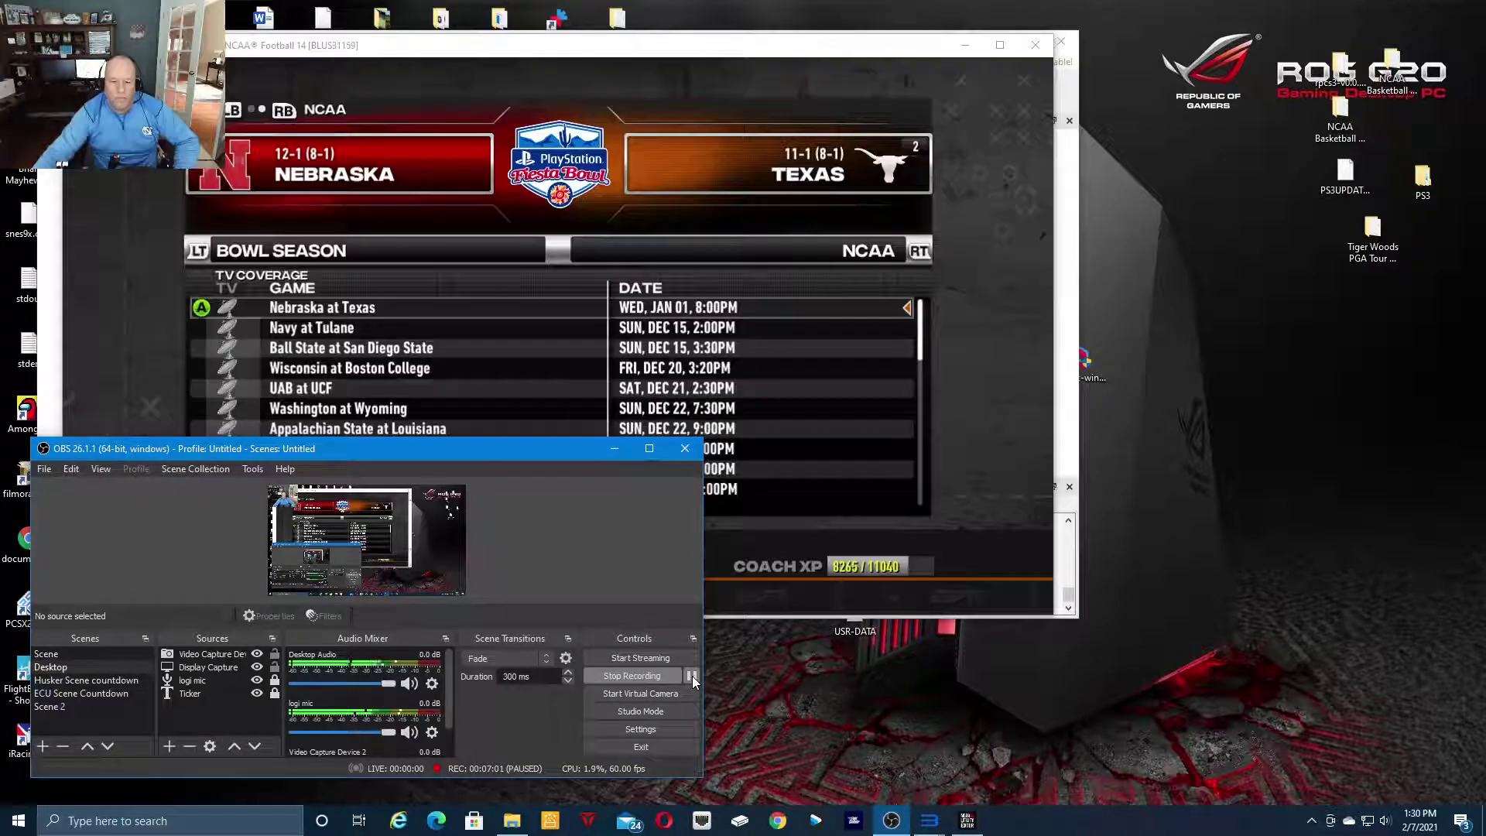
pyautogui.click(691, 676)
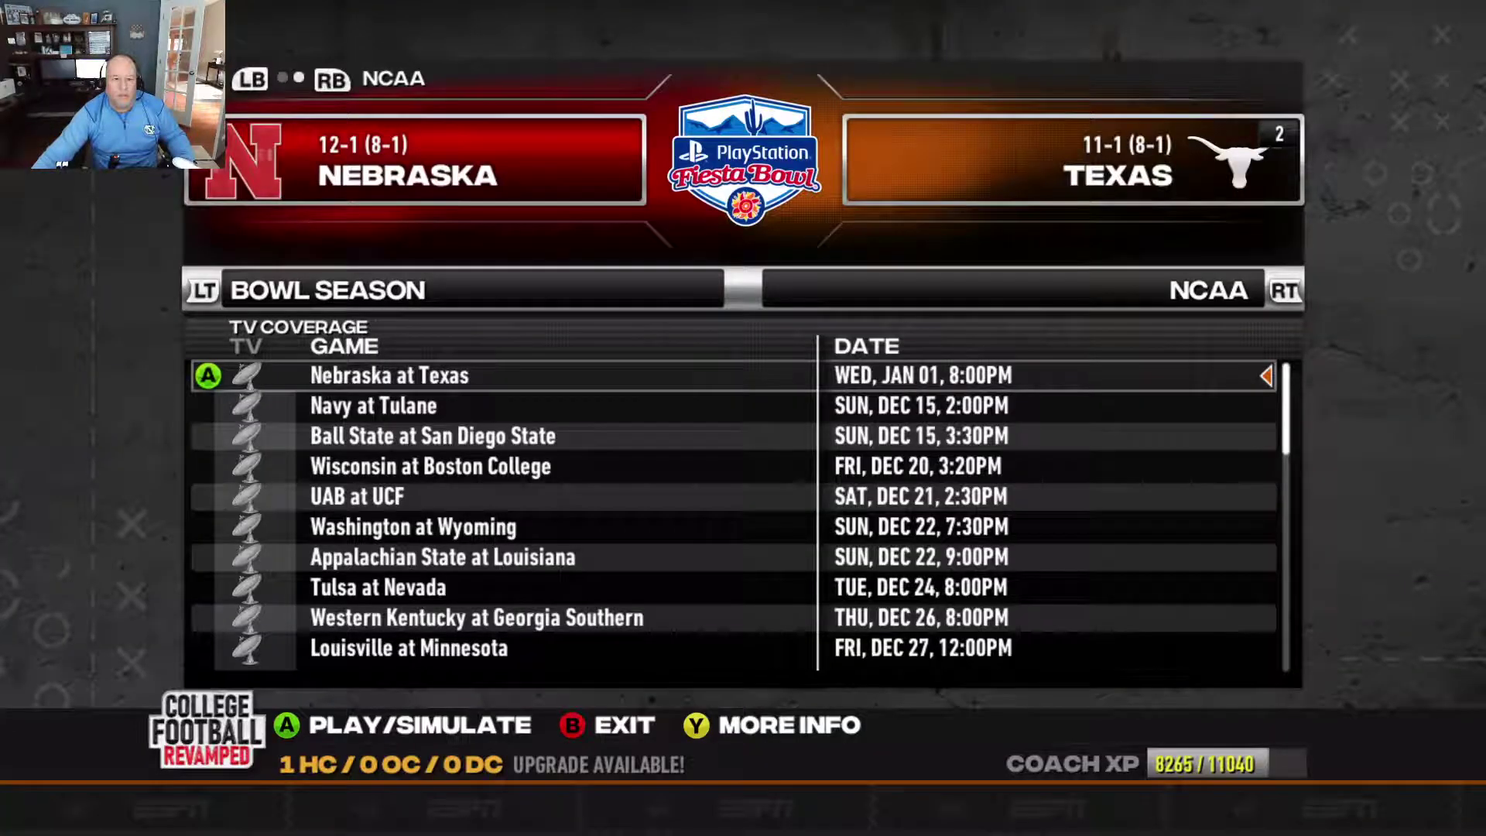
# Step: Examine the Bowl Season schedule in NCAA Football 14 from Nebraska at Texas through to the Alabama at Clemson Peach Bowl
pyautogui.press('Down')
pyautogui.press('Down')
pyautogui.press('Down')
pyautogui.press('Down')
pyautogui.press('Down')
pyautogui.press('Down')
pyautogui.press('Down')
pyautogui.press('Down')
pyautogui.press('Down')
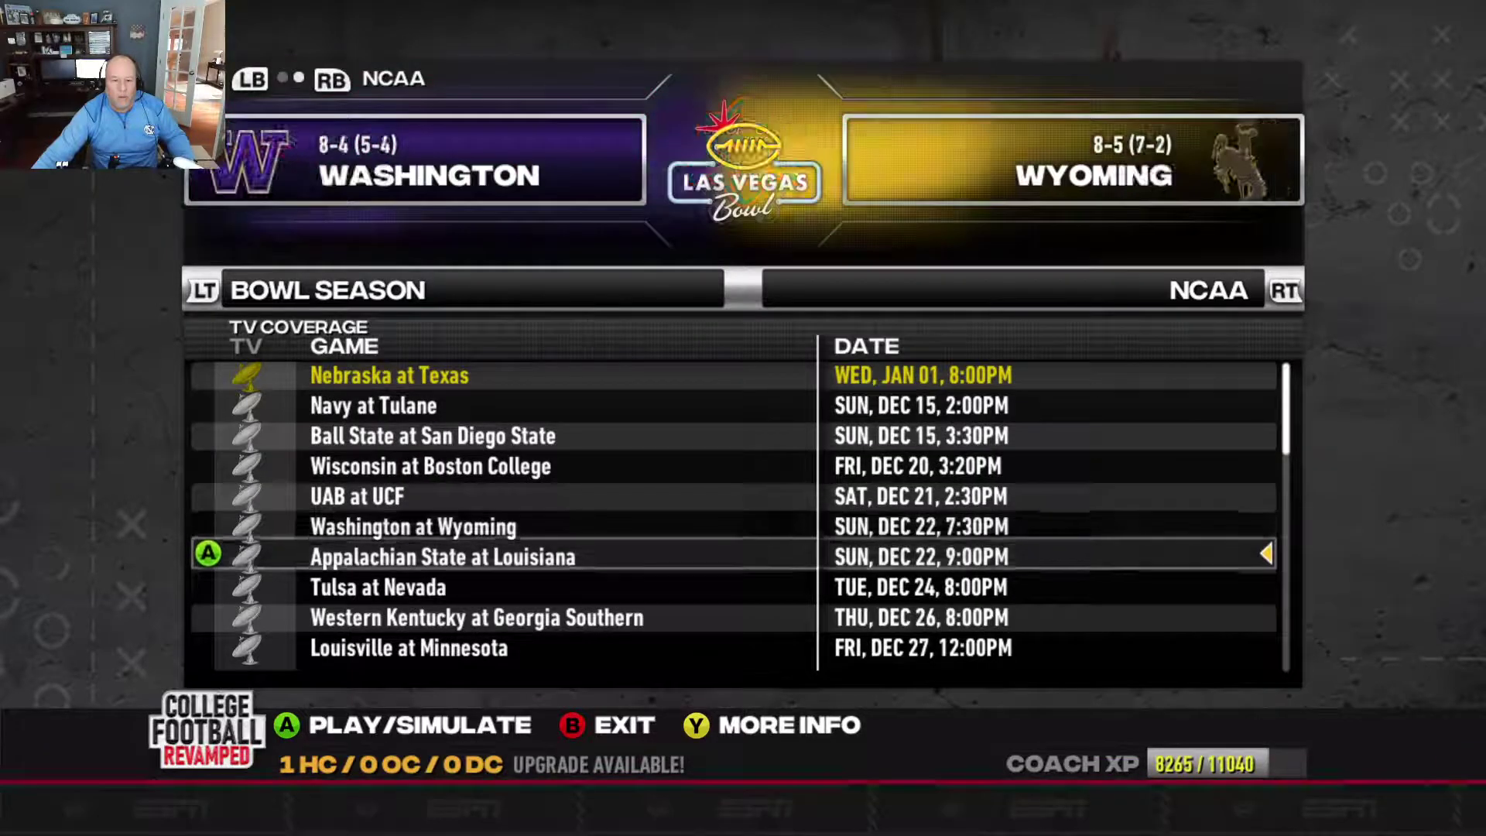
pyautogui.press('Down')
pyautogui.press('Down')
pyautogui.press('Down')
pyautogui.press('Down')
pyautogui.press('Down')
pyautogui.press('Down')
pyautogui.press('Down')
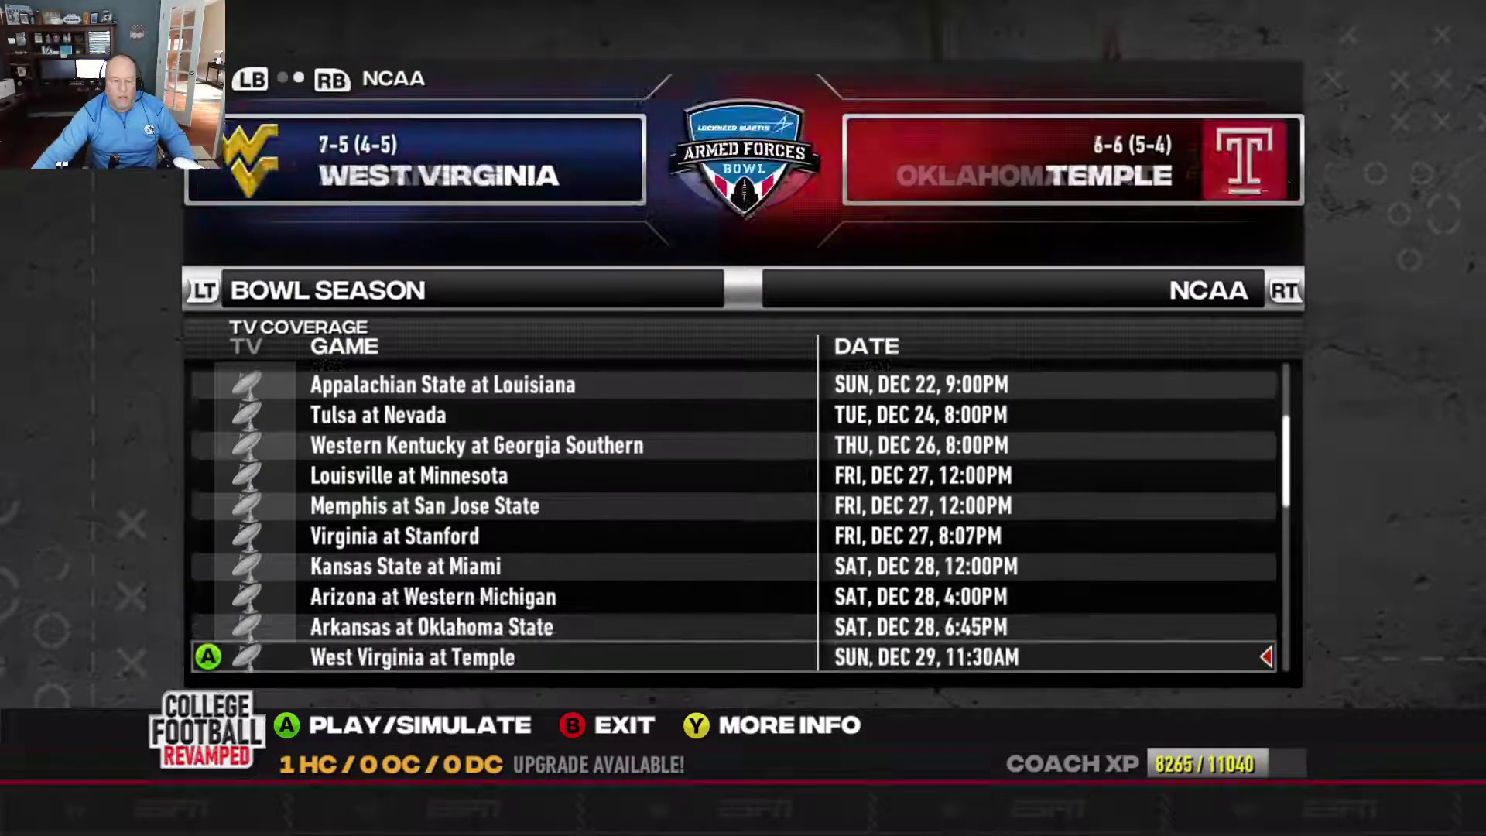
pyautogui.press('Down')
pyautogui.press('Down')
pyautogui.press('Down')
pyautogui.press('Down')
pyautogui.press('Down')
pyautogui.press('Down')
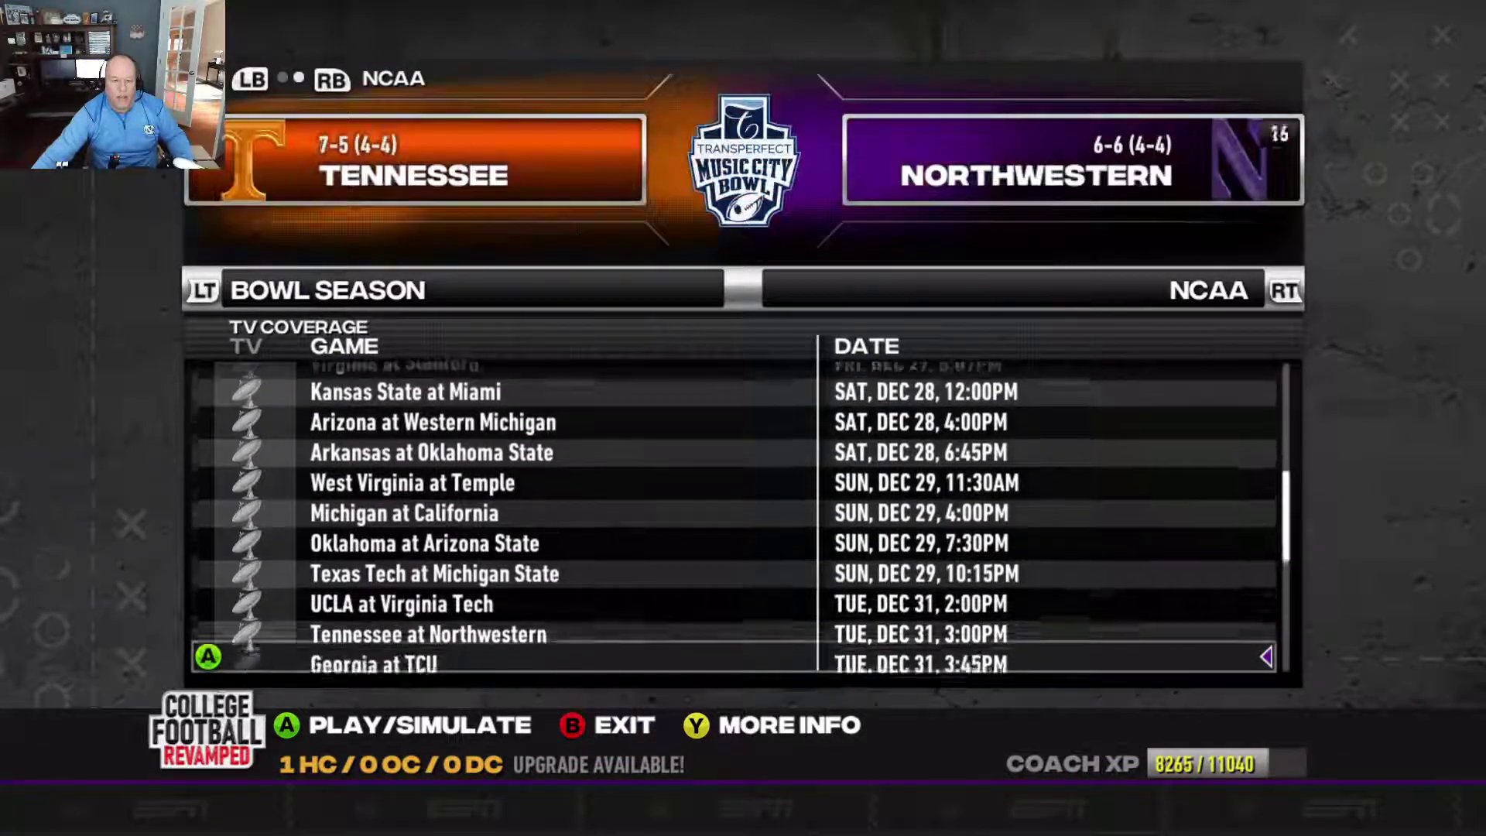
pyautogui.press('Down')
pyautogui.press('Up')
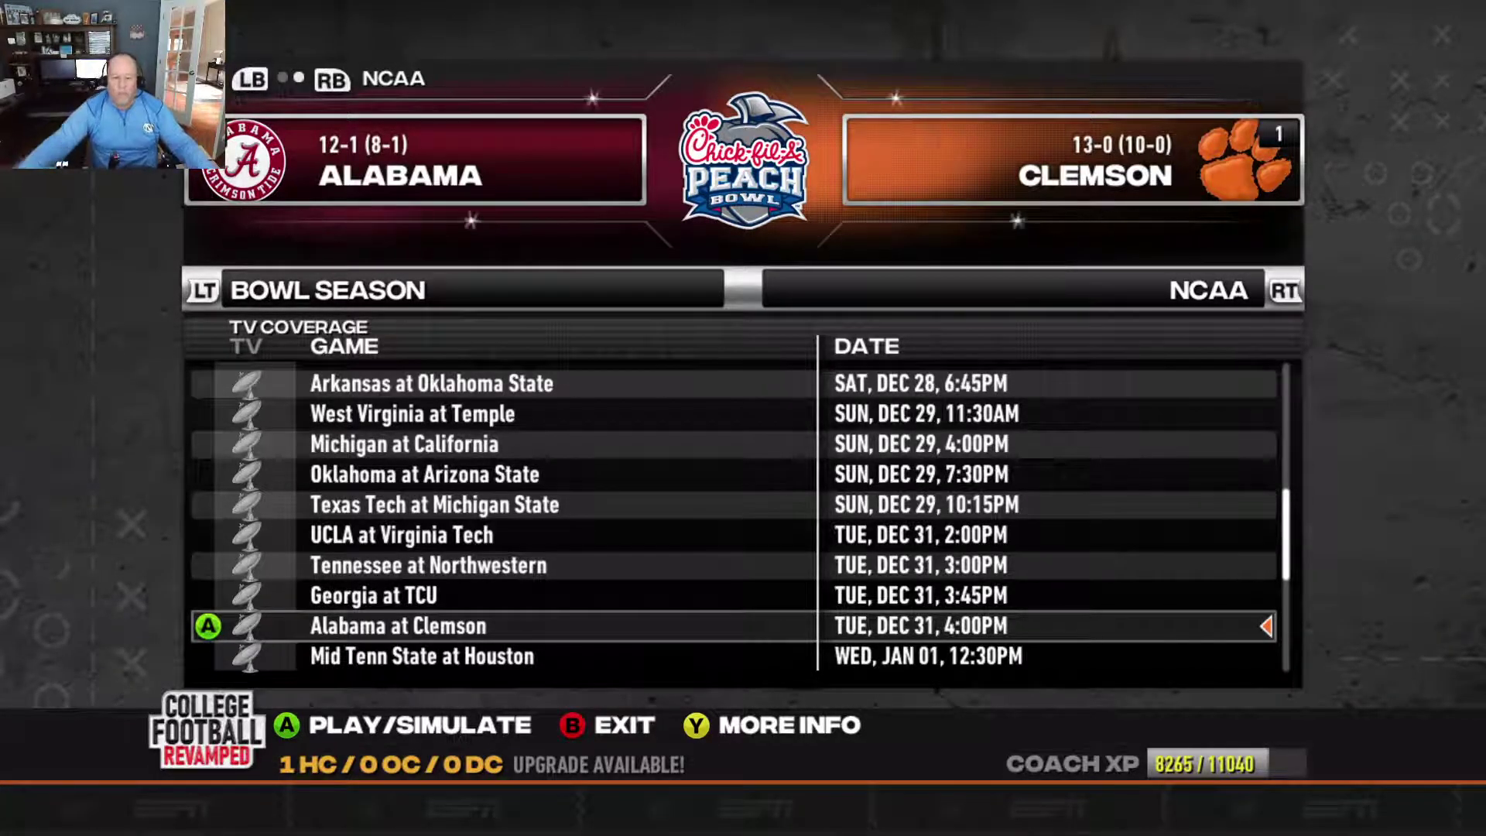
# Step: View the play and simulate options for the Alabama at Clemson Peach Bowl and cancel without starting the game
pyautogui.press('Return')
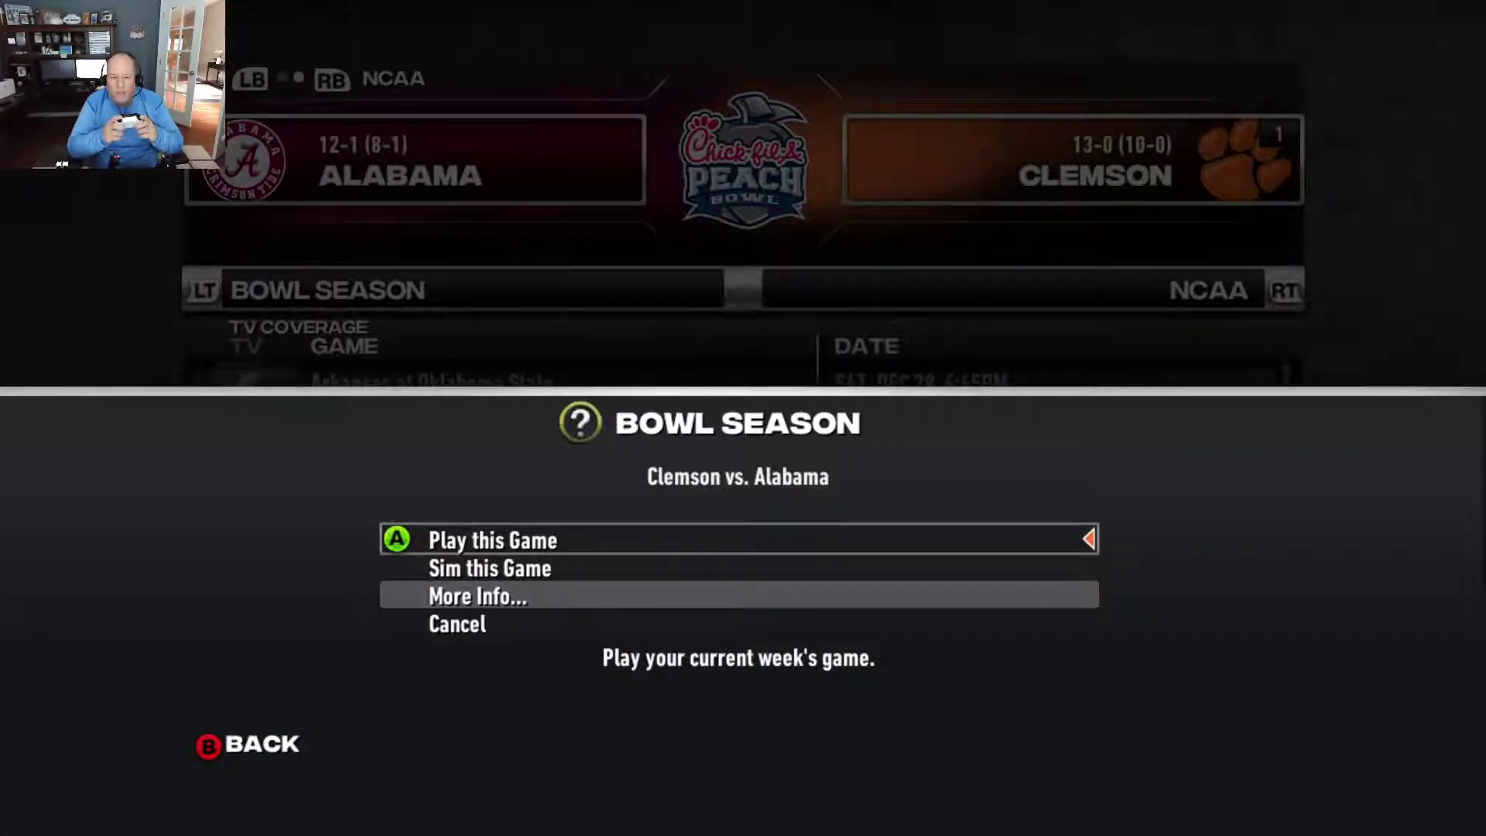
pyautogui.press('Down')
pyautogui.press('Down')
pyautogui.press('Down')
pyautogui.press('Return')
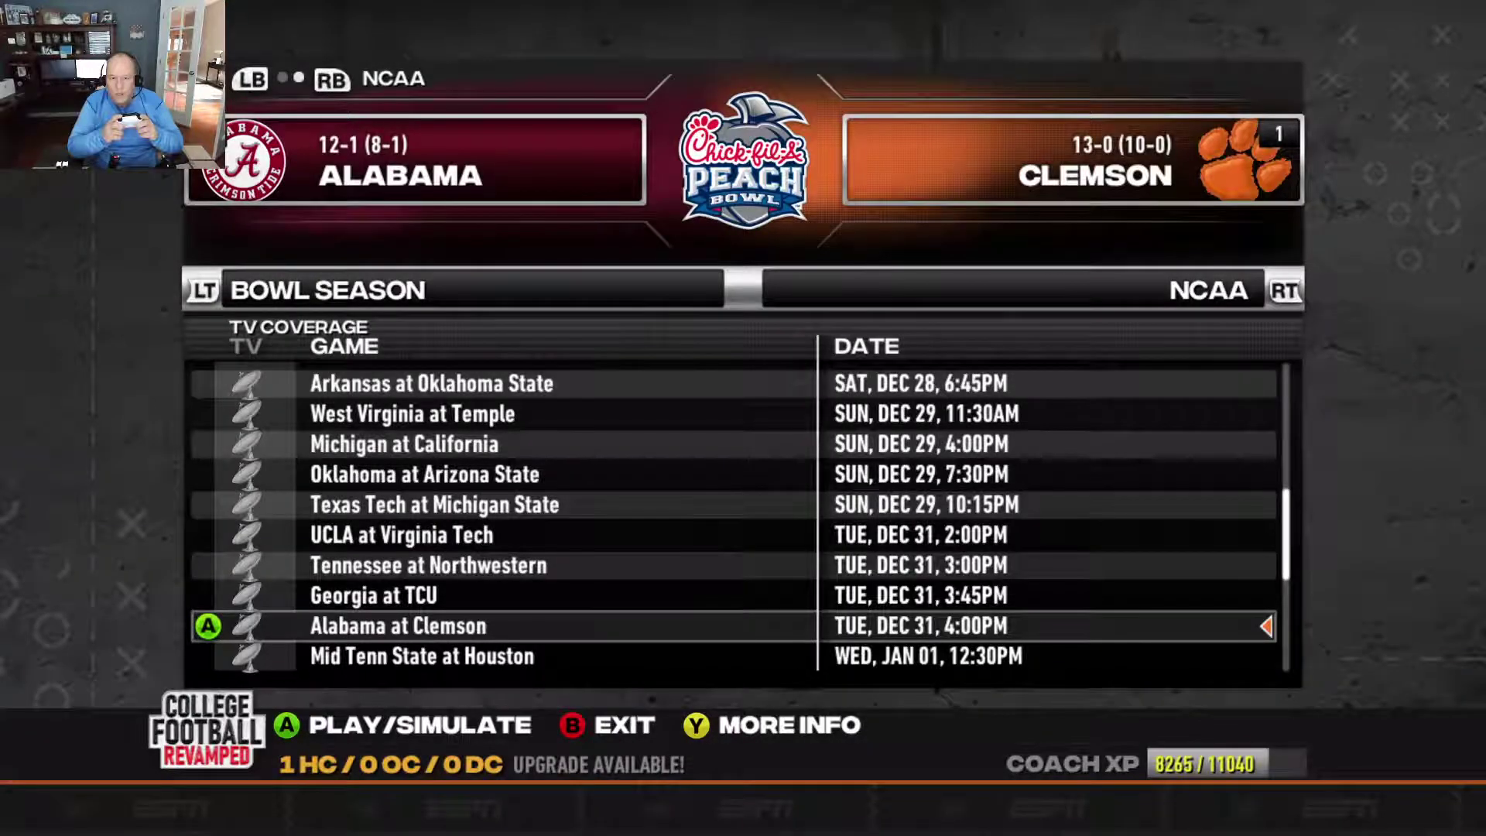